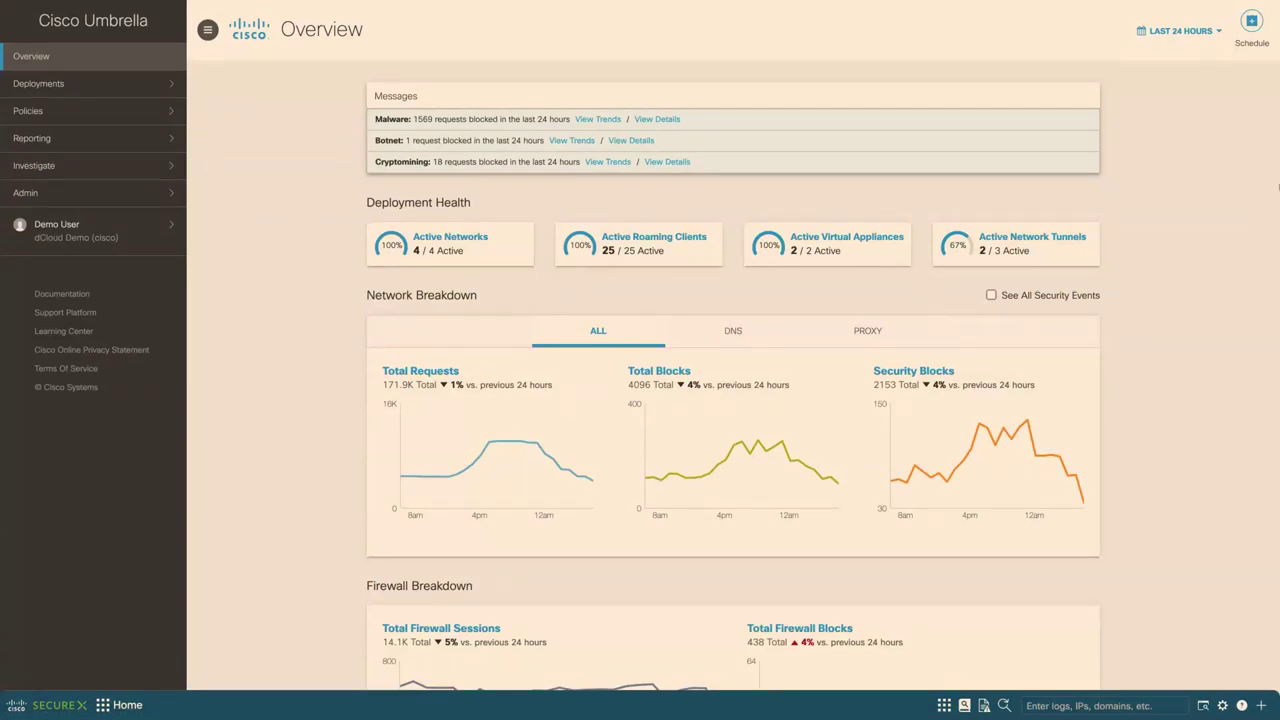
# Check the available reporting periods on the Overview and examine the request and security block charts under Network Breakdown
pyautogui.click(1178, 31)
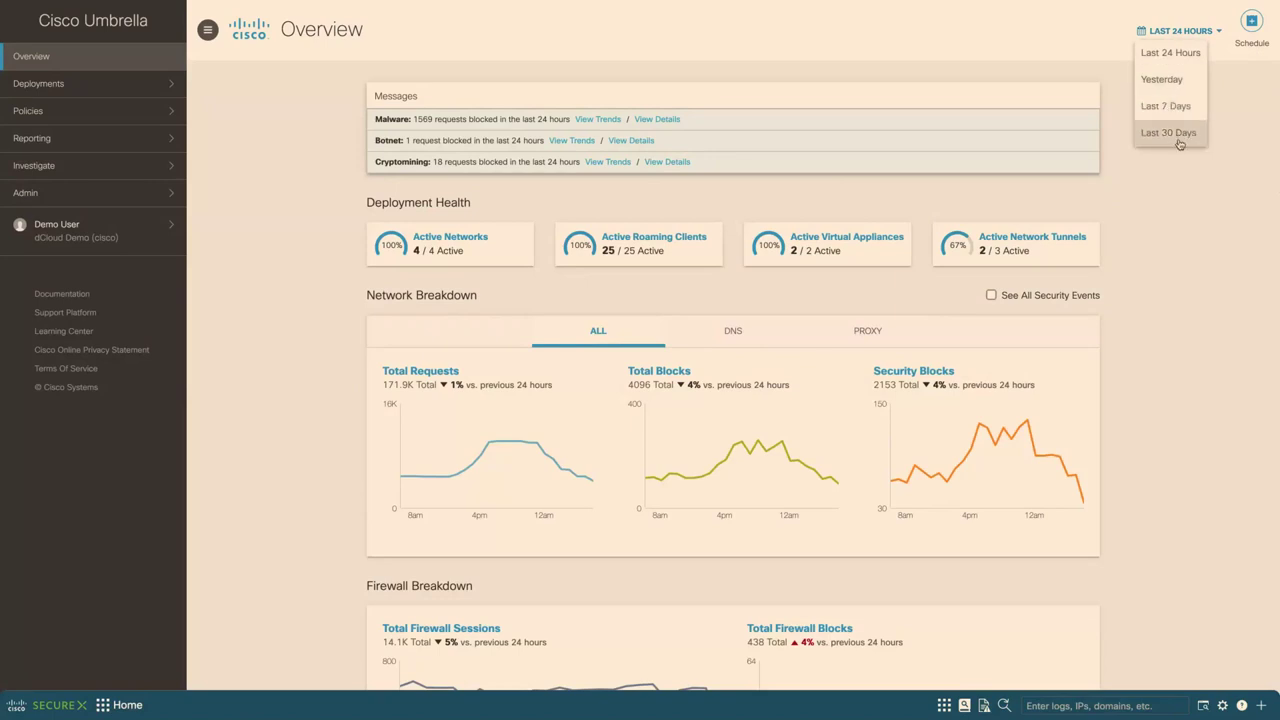
pyautogui.click(1179, 199)
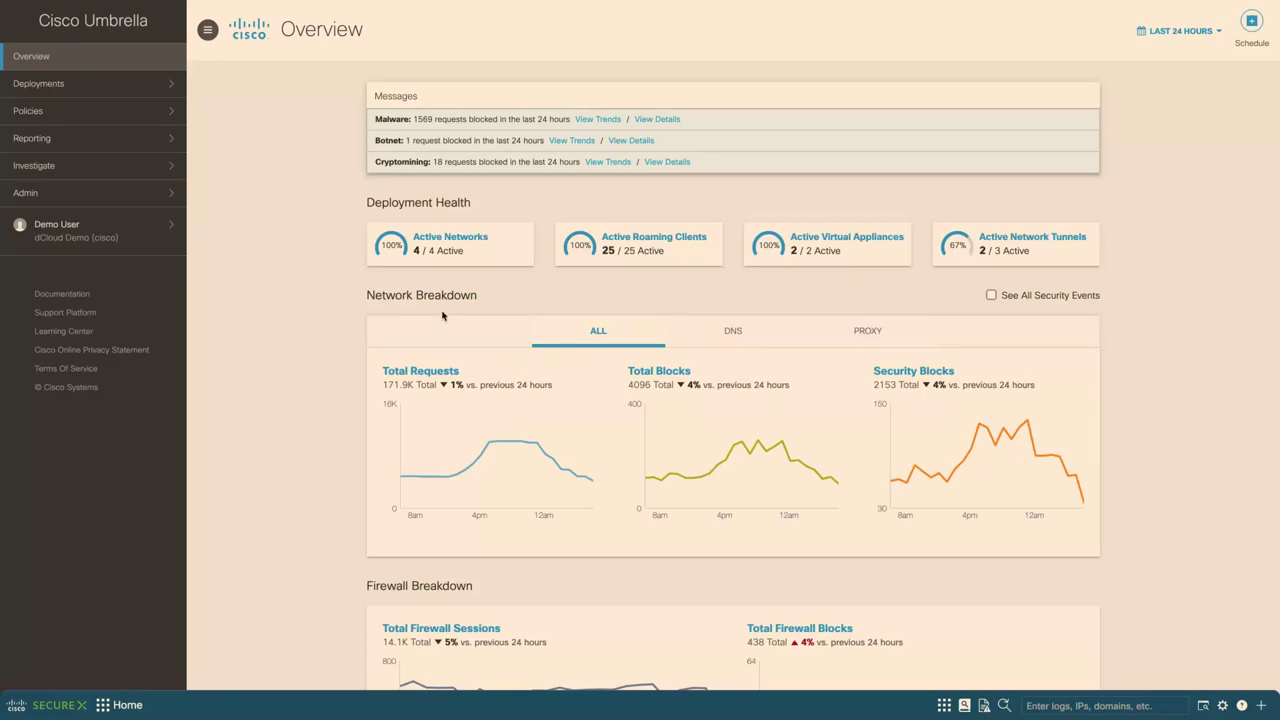
pyautogui.moveTo(526, 432)
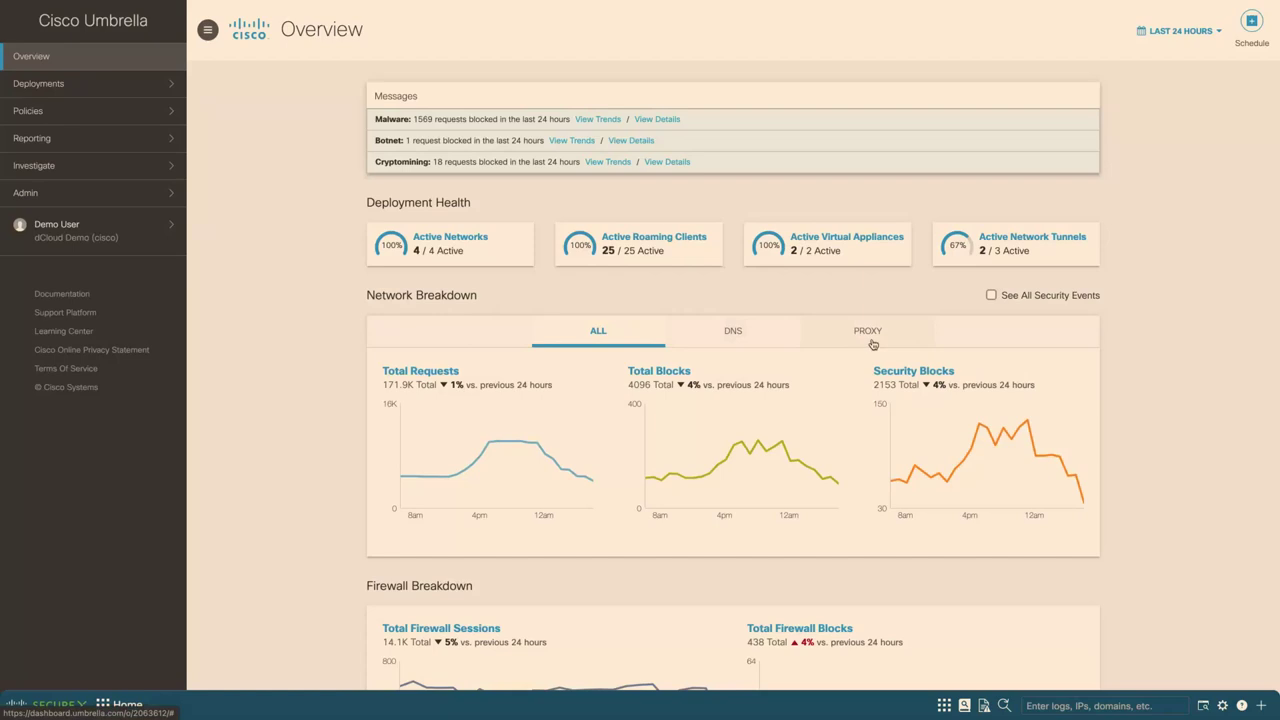
pyautogui.moveTo(921, 457)
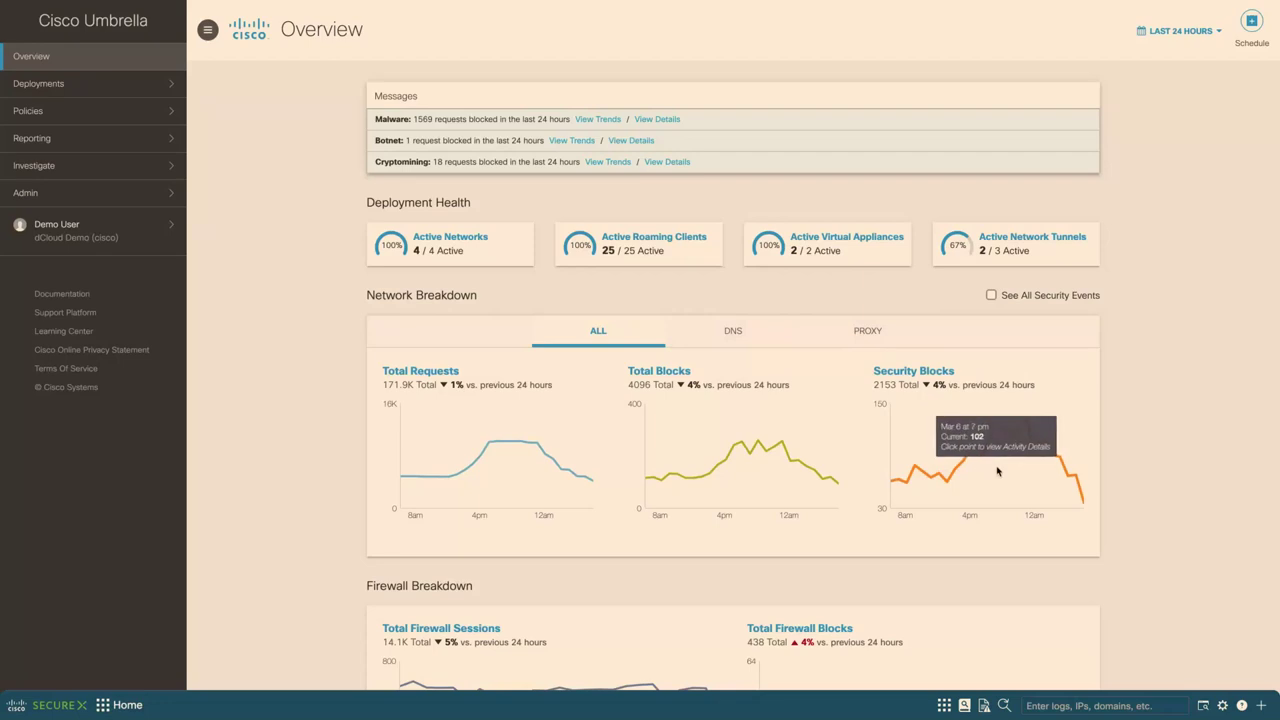
# Examine the Malware, Command & Control and Cryptomining block charts under Security Categories
pyautogui.scroll(-3, 983, 474)
pyautogui.scroll(-5, 1113, 485)
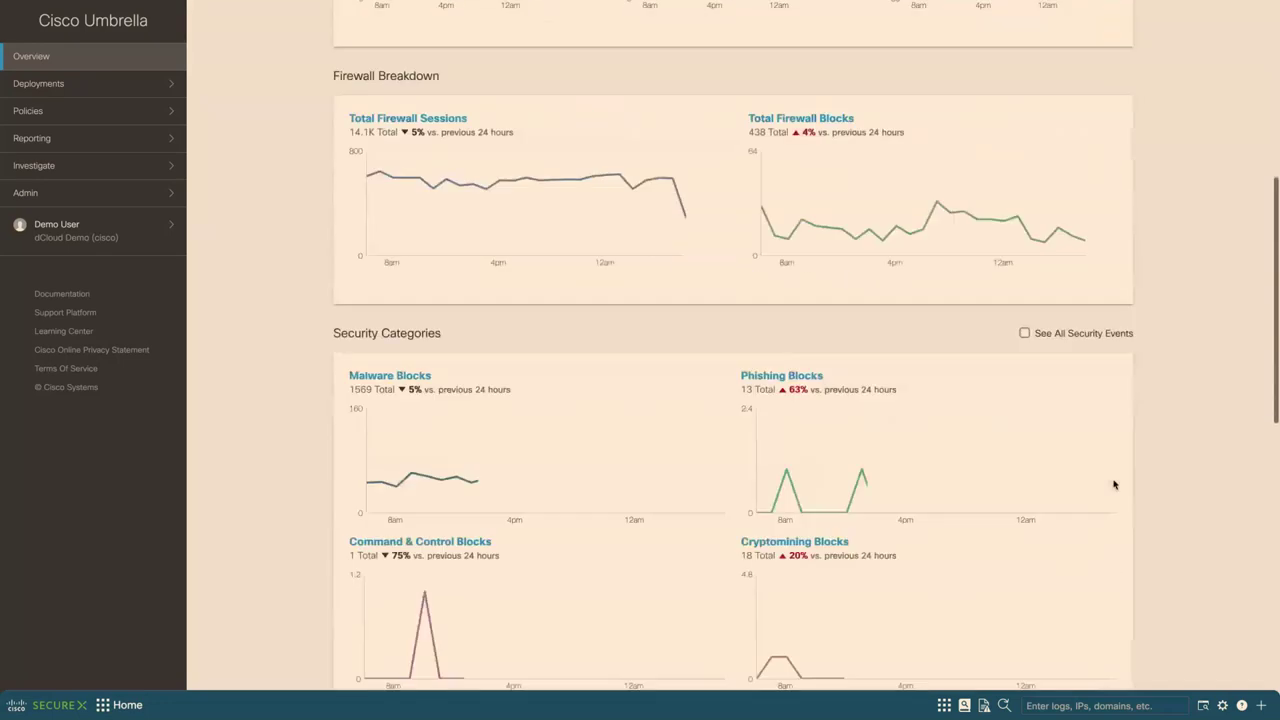
pyautogui.scroll(-1, 1114, 485)
pyautogui.moveTo(508, 245)
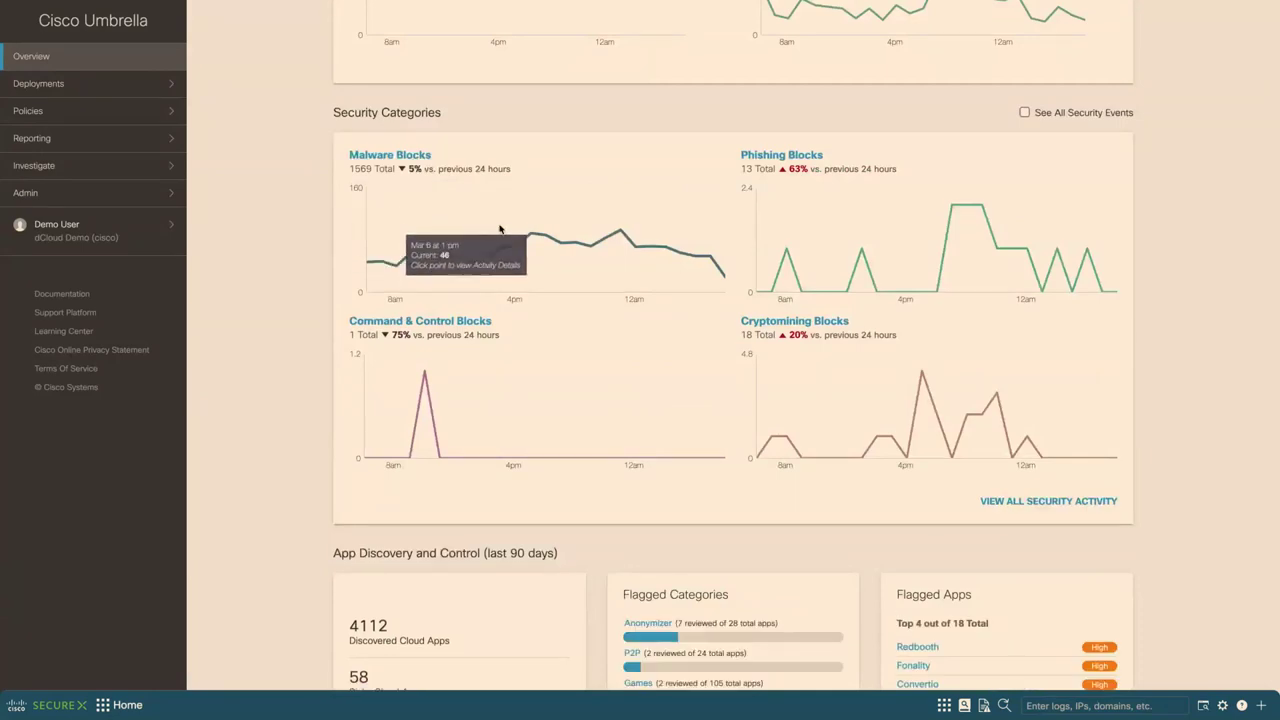
pyautogui.moveTo(414, 384)
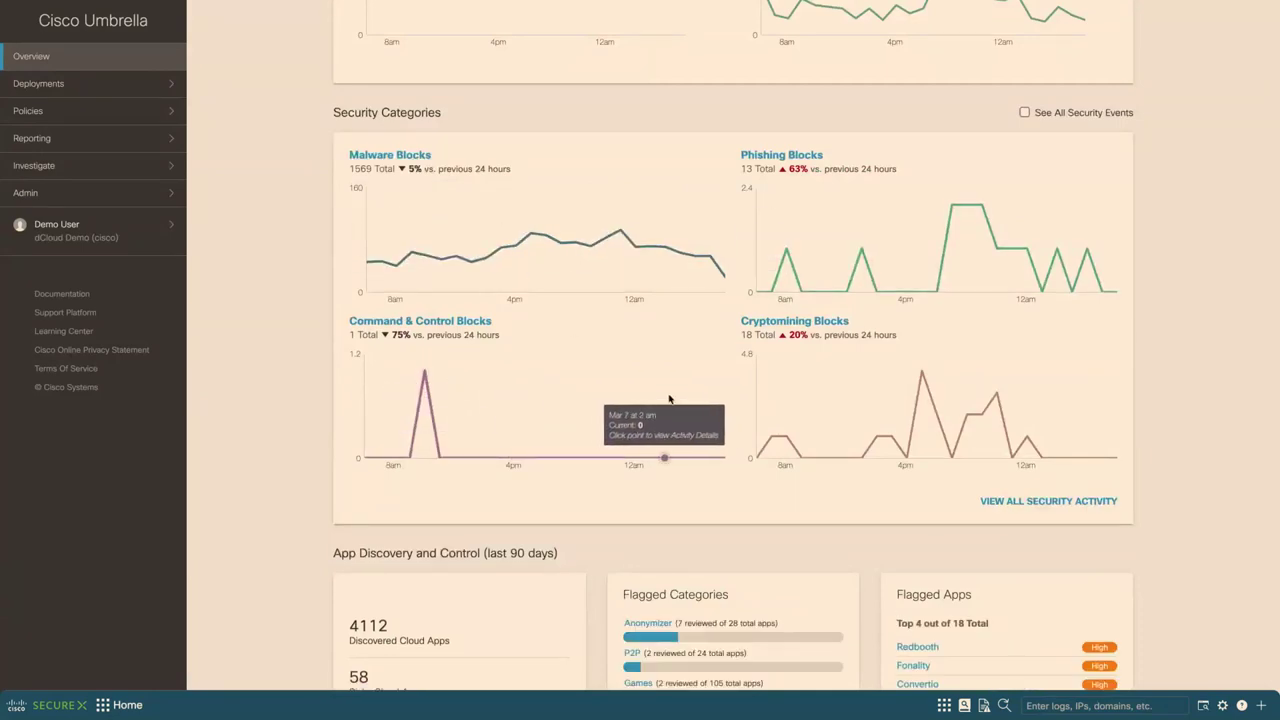
pyautogui.moveTo(826, 380)
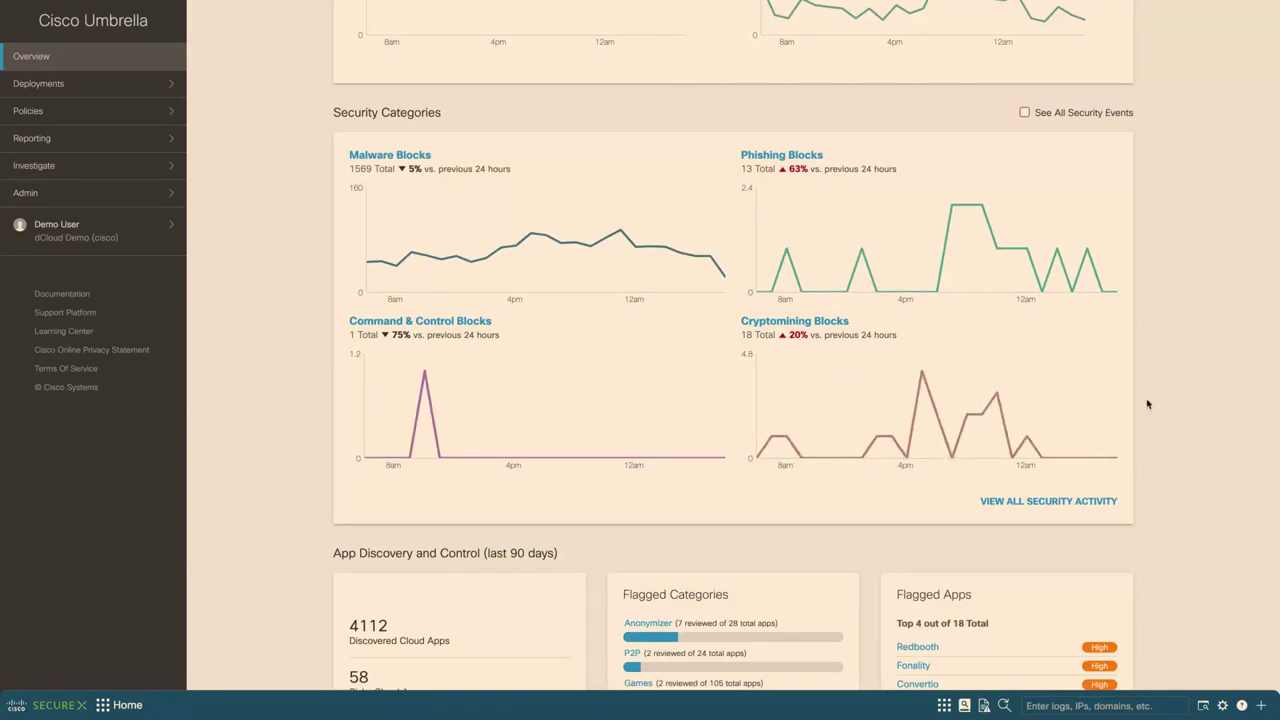
# Examine the Total Blocks chart in Network Breakdown and the session and block charts in Firewall Breakdown
pyautogui.scroll(3, 1148, 405)
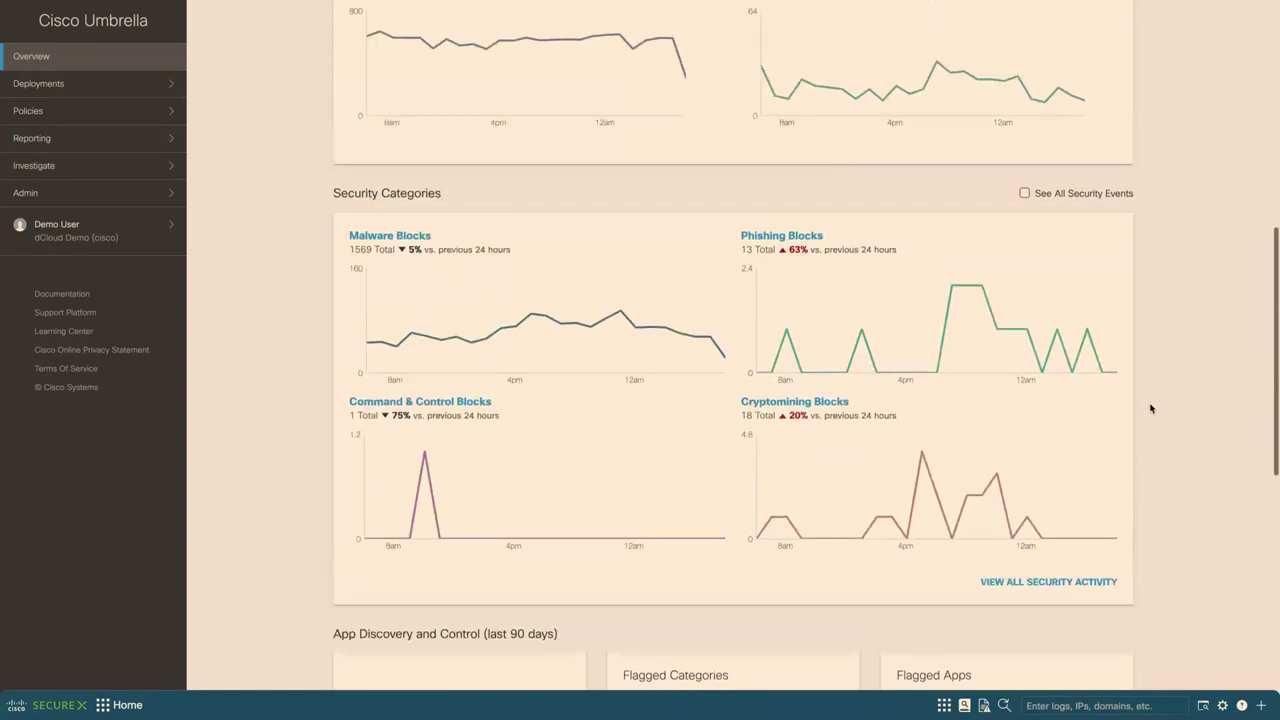
pyautogui.scroll(2, 1150, 408)
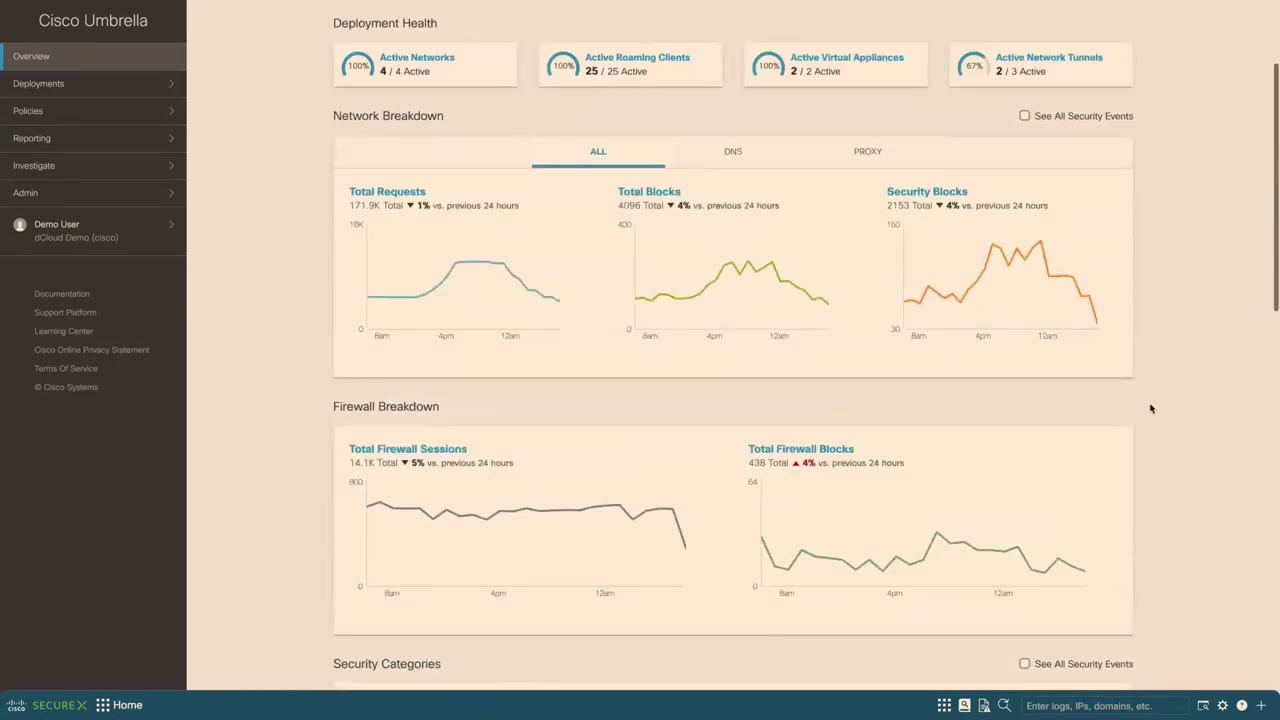
pyautogui.moveTo(757, 304)
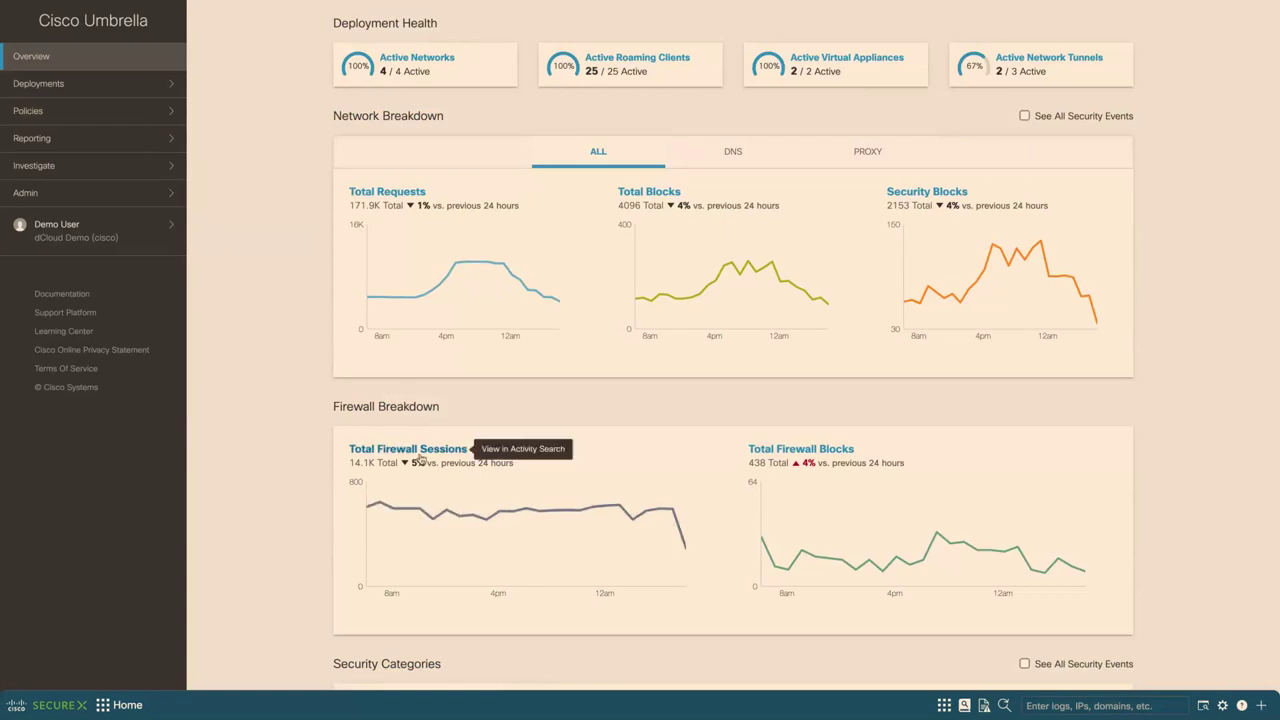
pyautogui.moveTo(522, 517)
pyautogui.moveTo(791, 494)
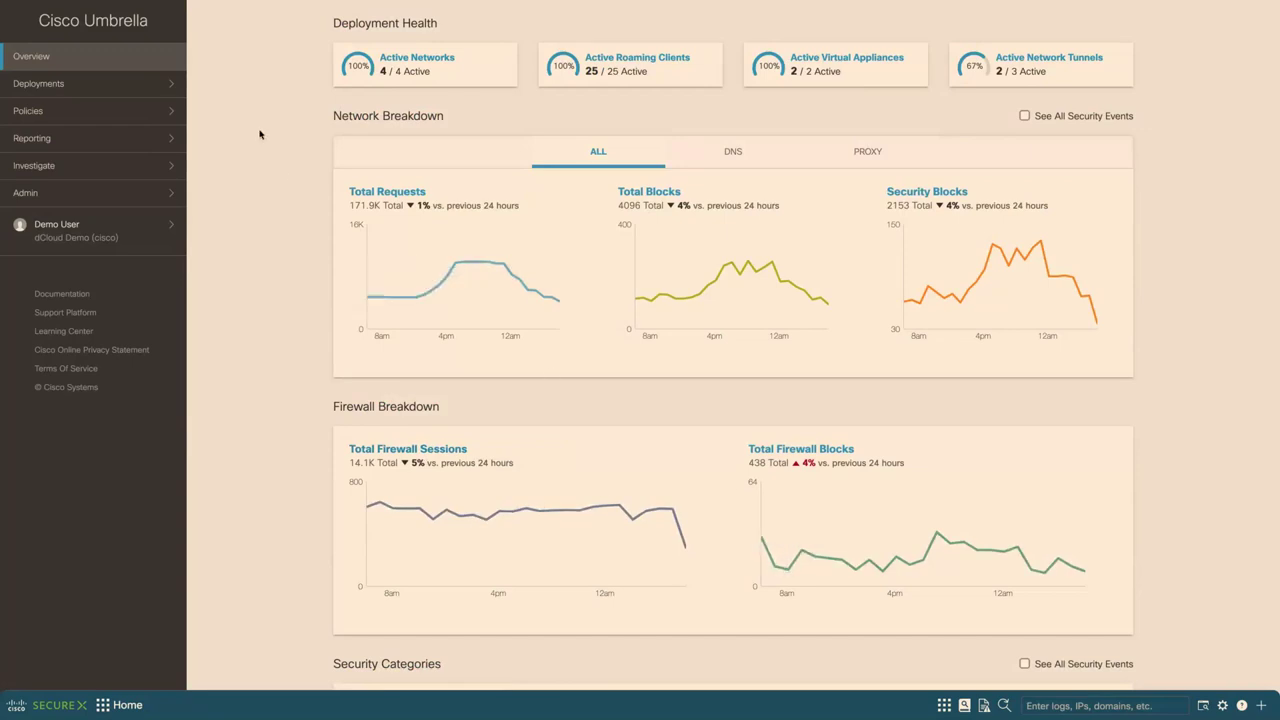
# Open the Networks list under Deployments and view the form for adding a new network without saving anything
pyautogui.click(130, 92)
pyautogui.click(74, 140)
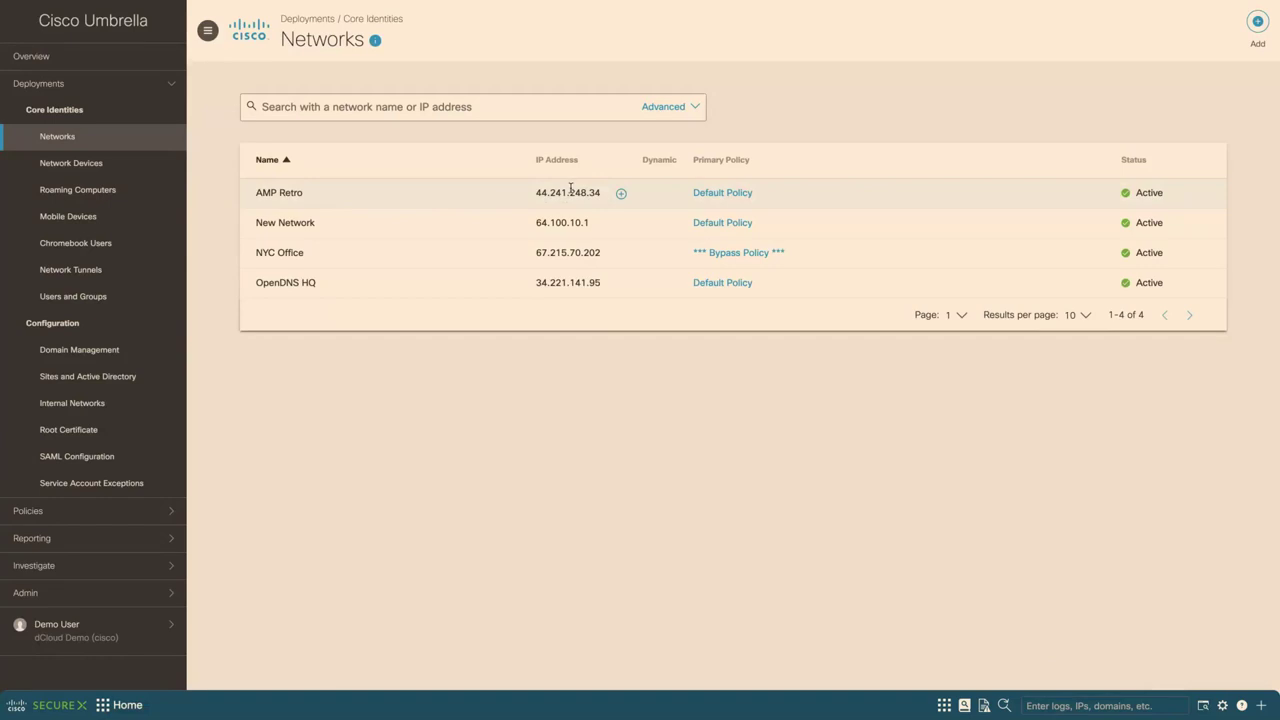
pyautogui.click(1257, 22)
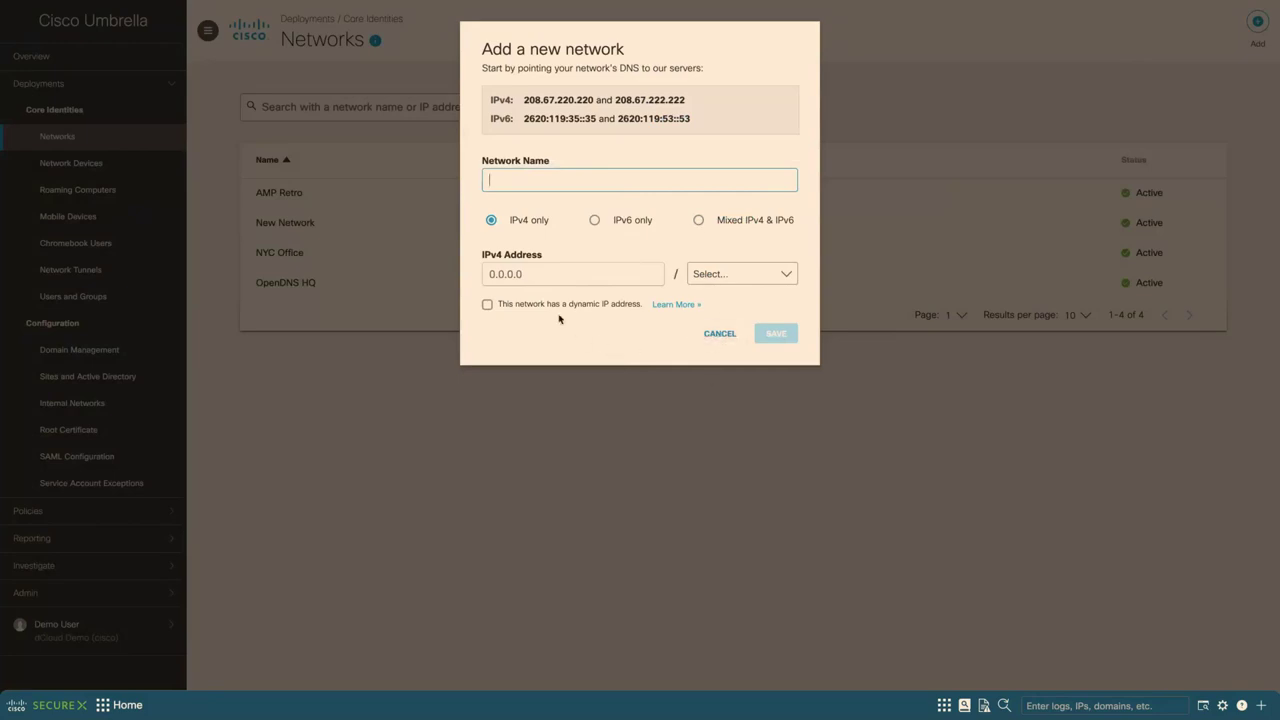
pyautogui.click(712, 334)
# View the Network Devices list, and look over the roaming client download options for Roaming Computers
pyautogui.click(61, 166)
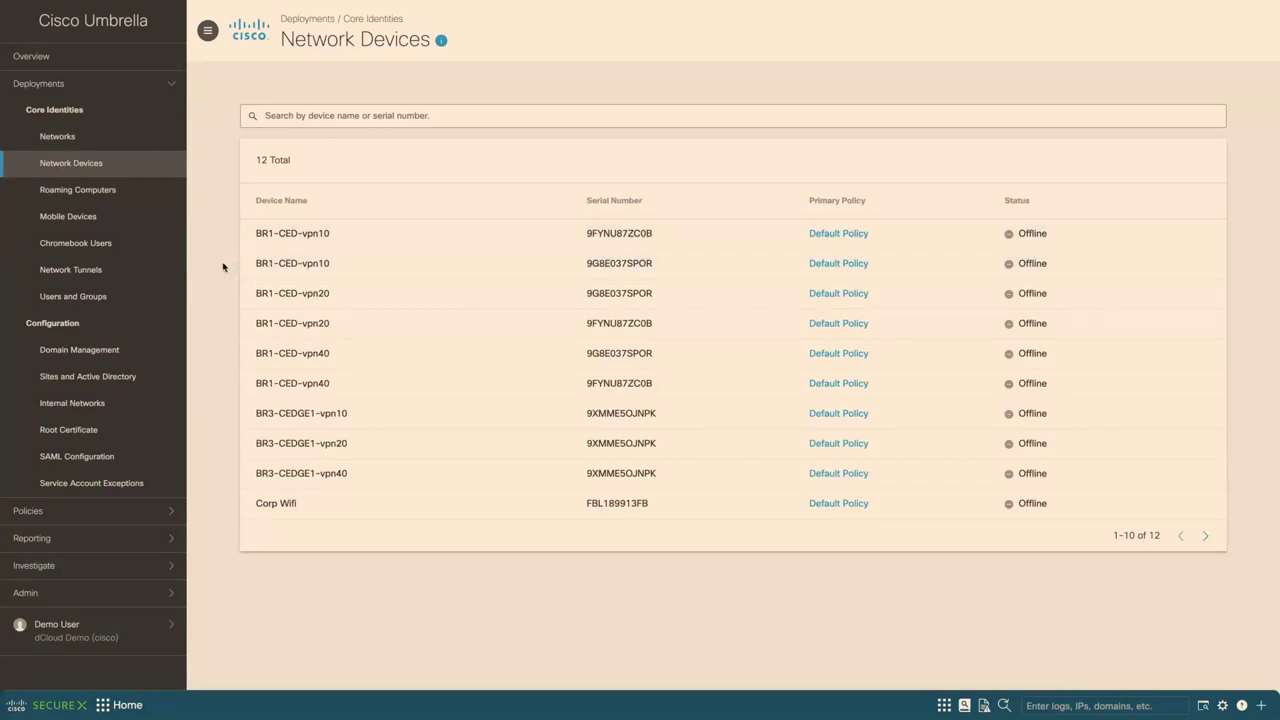
pyautogui.click(97, 196)
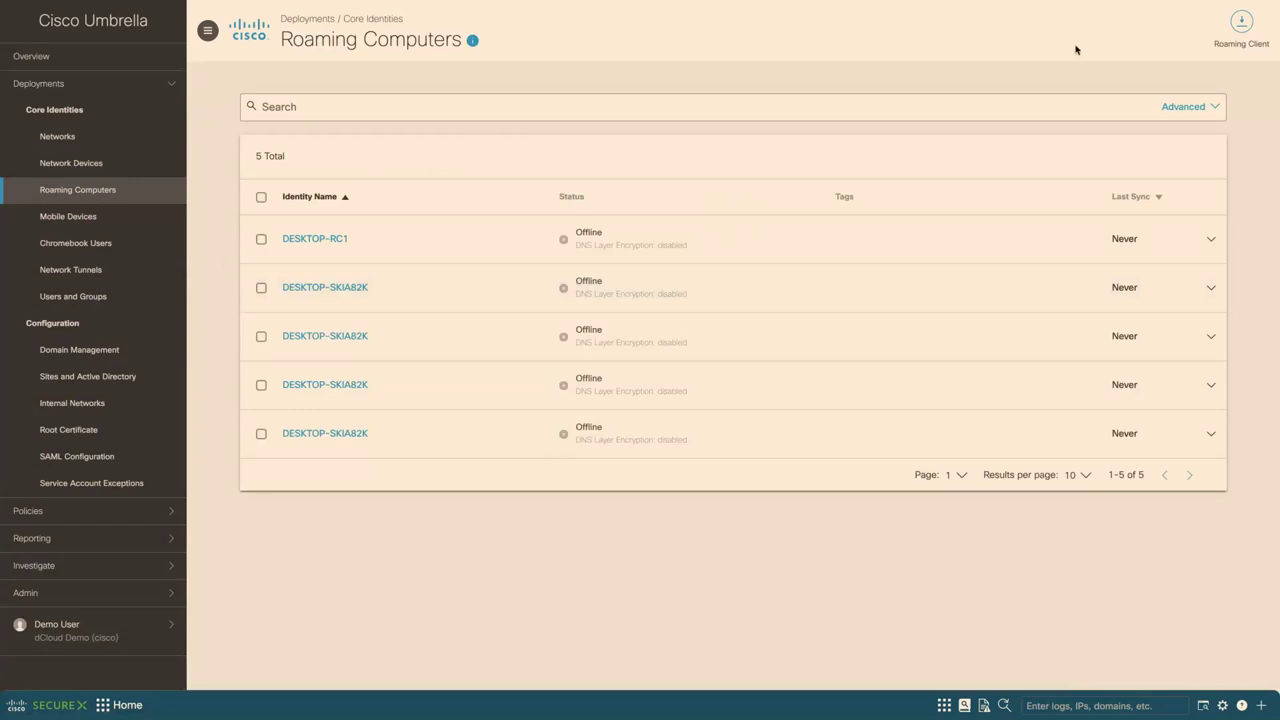
pyautogui.click(1240, 25)
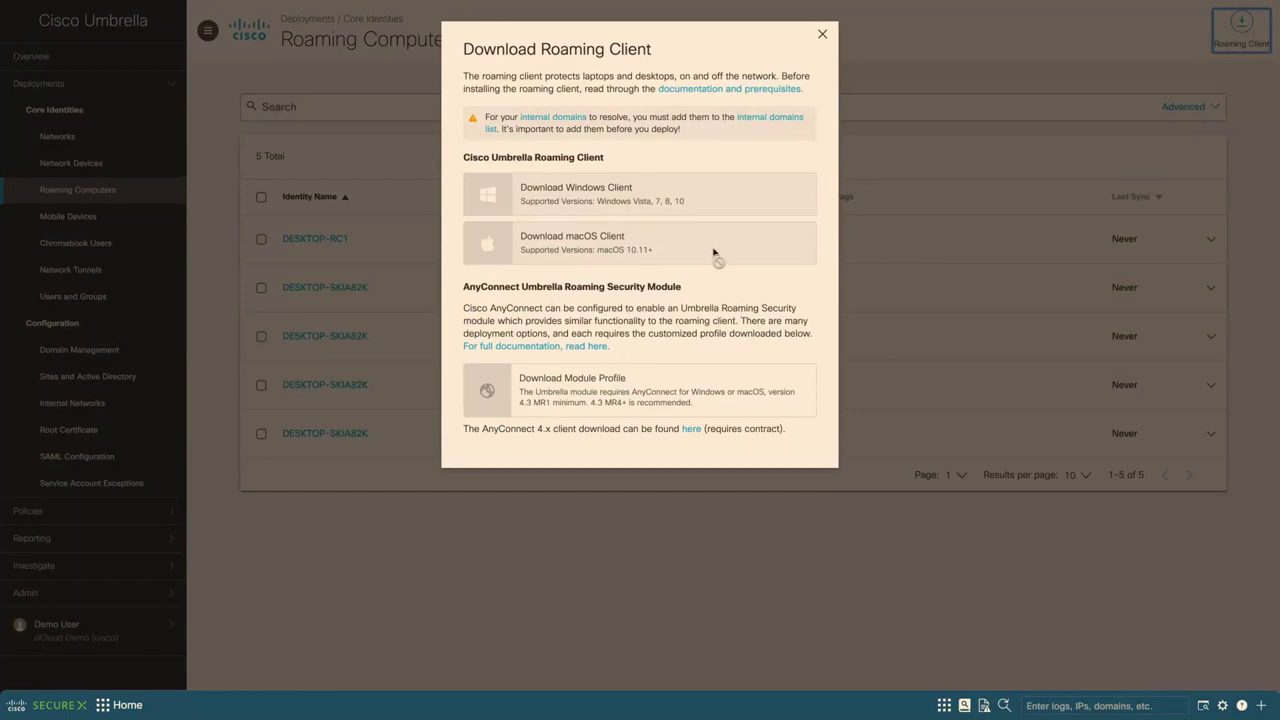
pyautogui.click(822, 34)
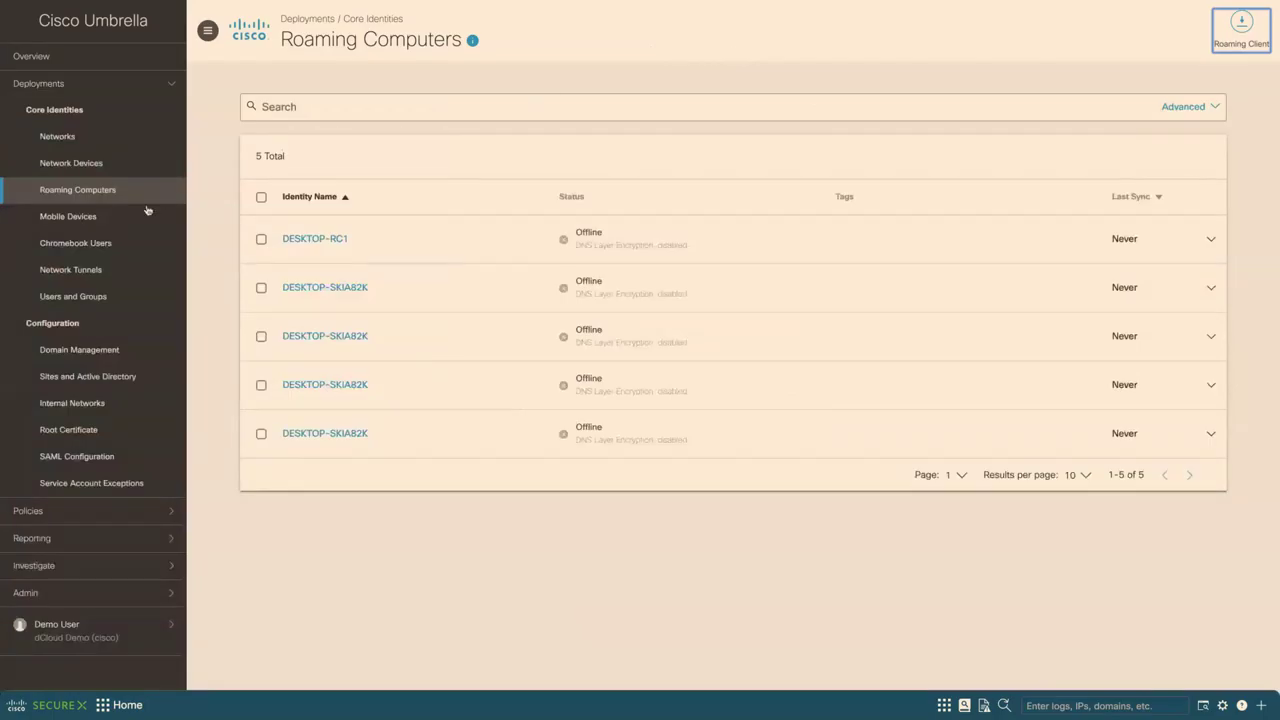
# Open Network Tunnels and examine the device types offered for a new tunnel without choosing one
pyautogui.click(93, 243)
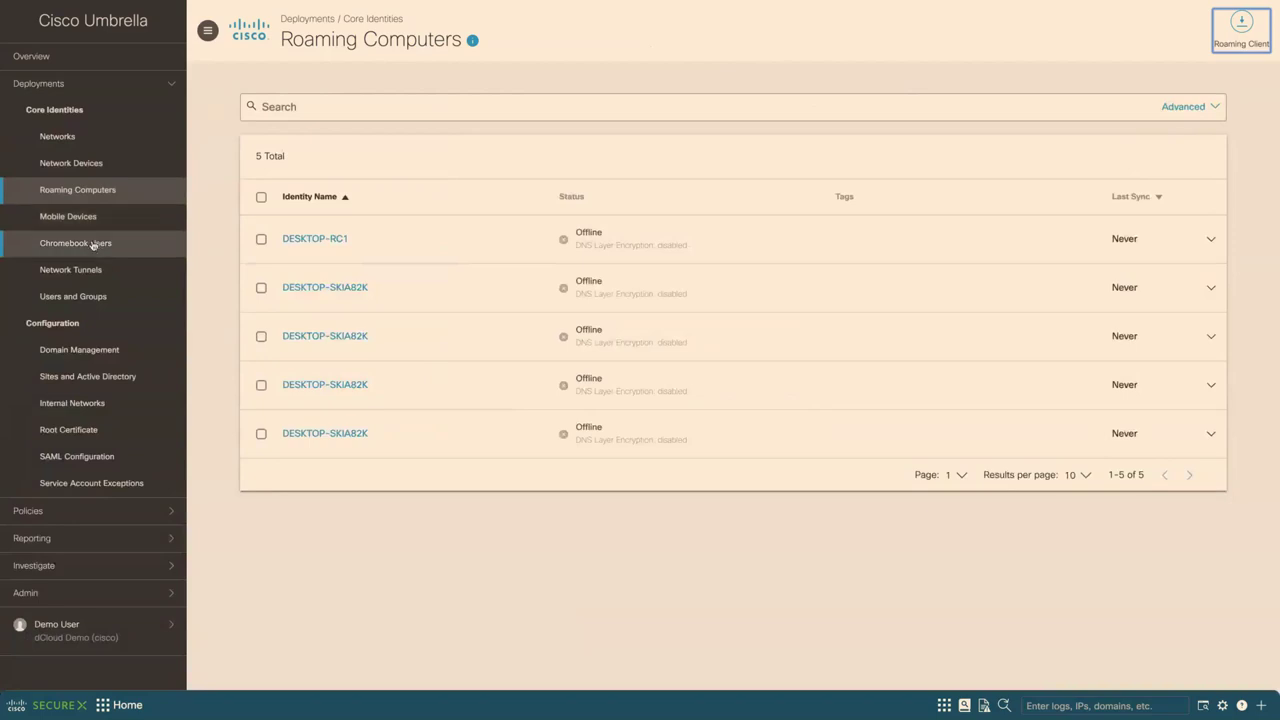
pyautogui.click(75, 269)
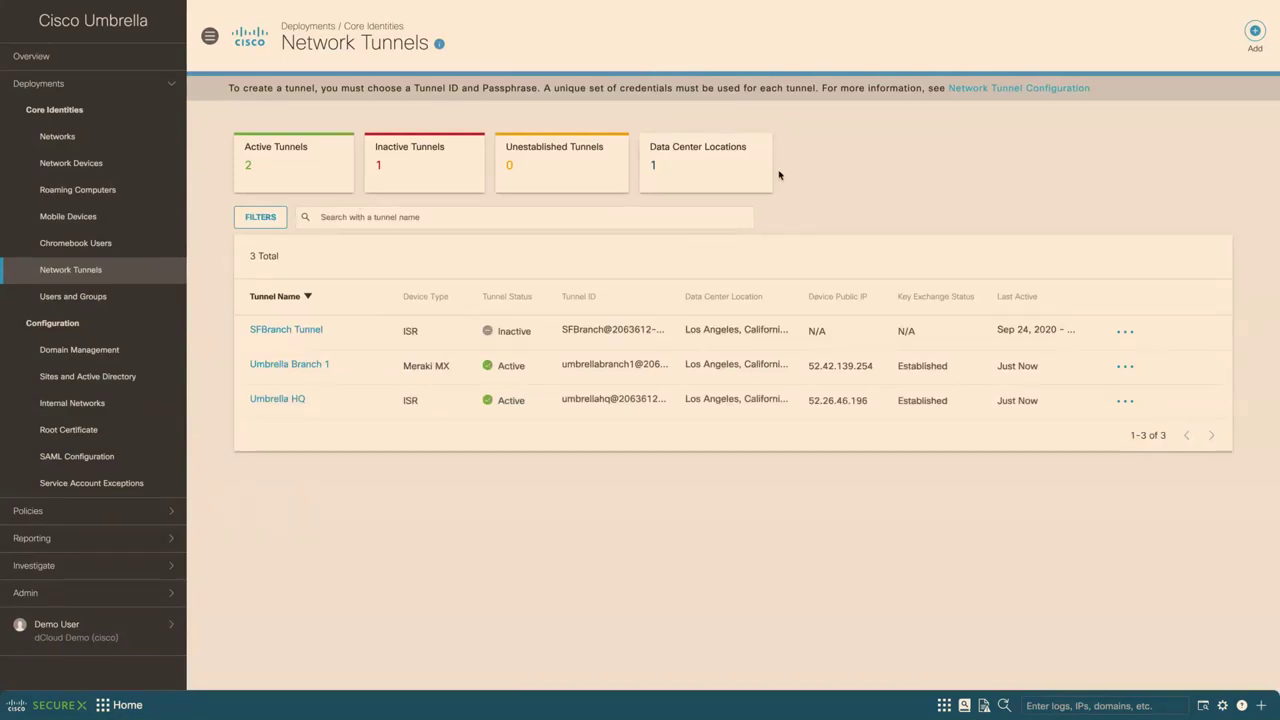
pyautogui.click(1258, 44)
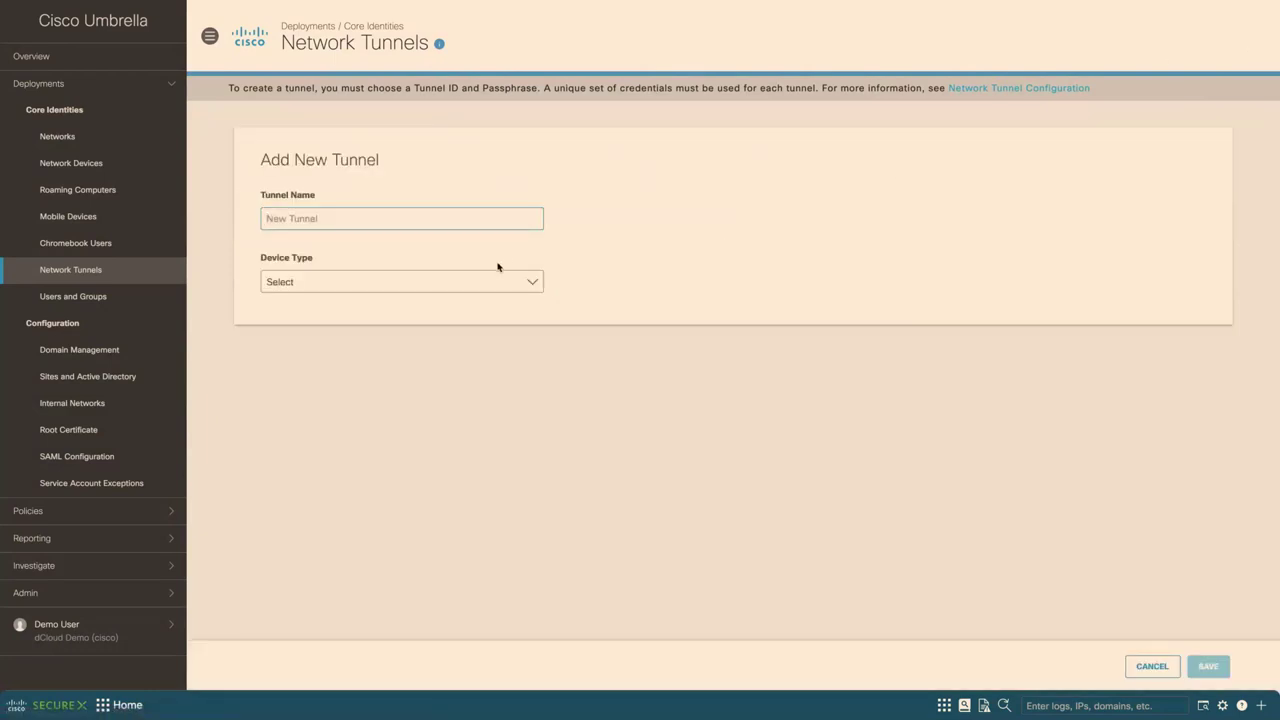
pyautogui.click(385, 284)
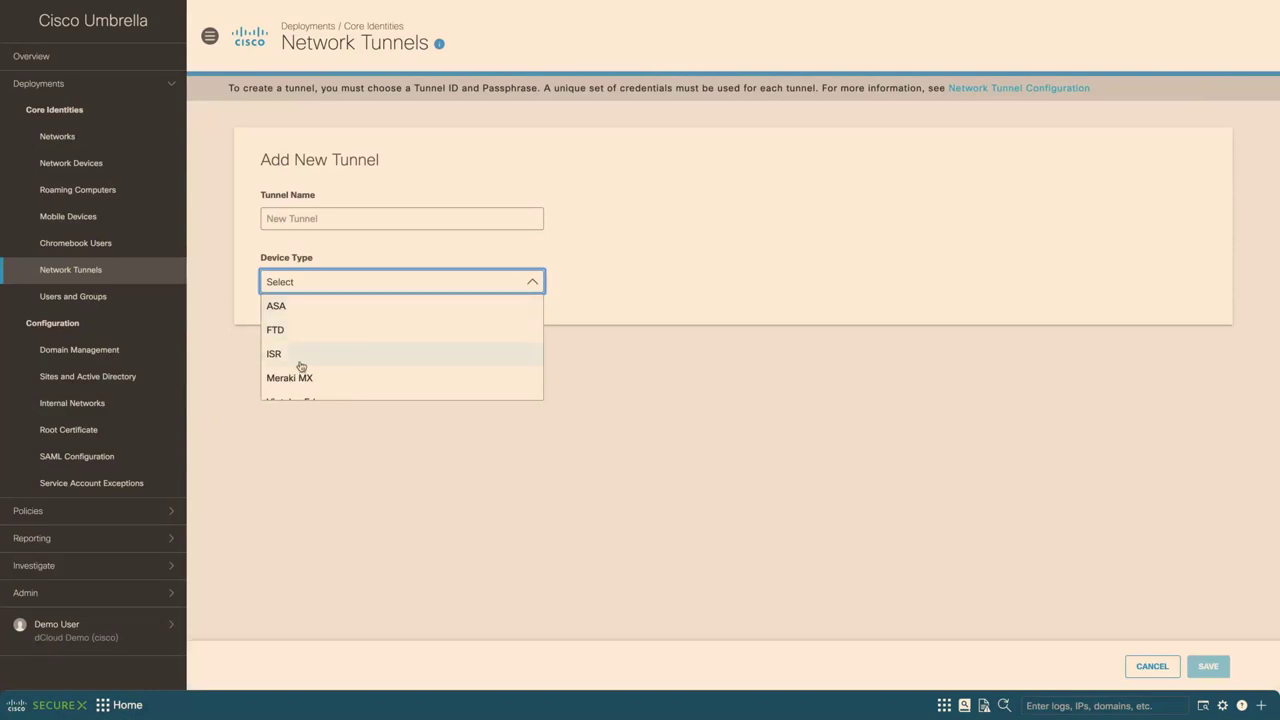
pyautogui.scroll(-1, 300, 370)
pyautogui.scroll(-3, 300, 369)
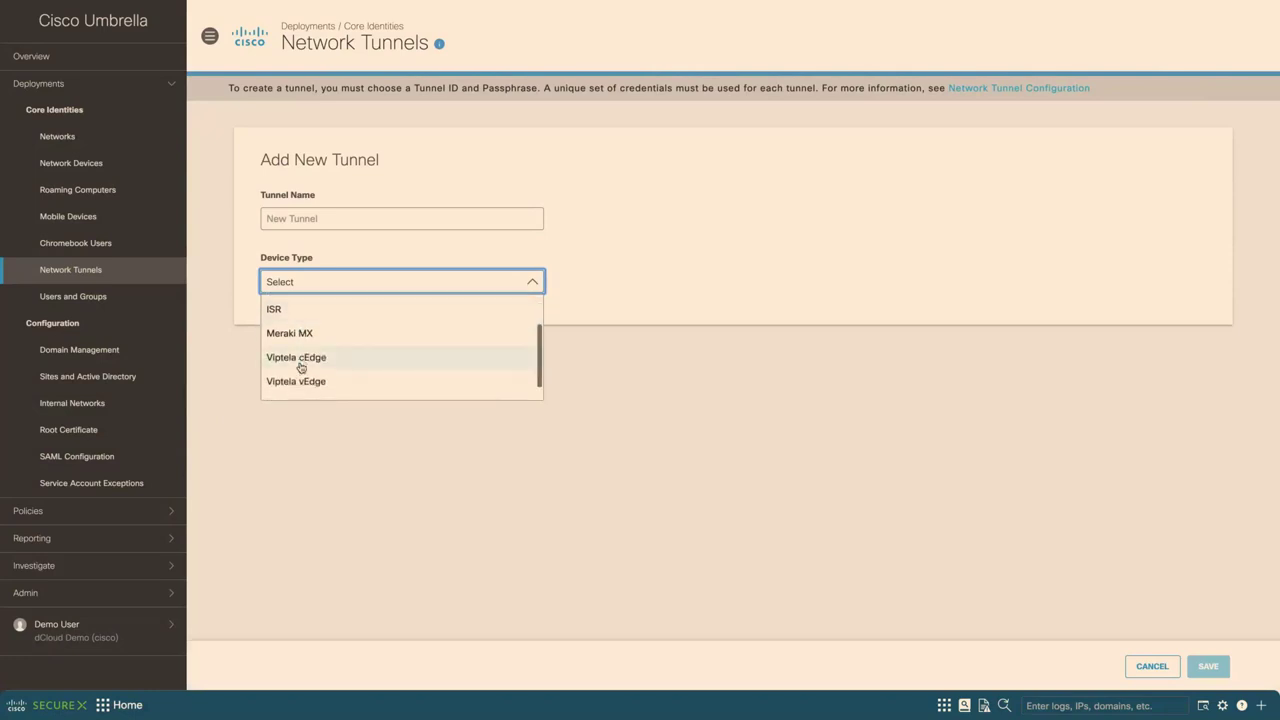
pyautogui.click(266, 417)
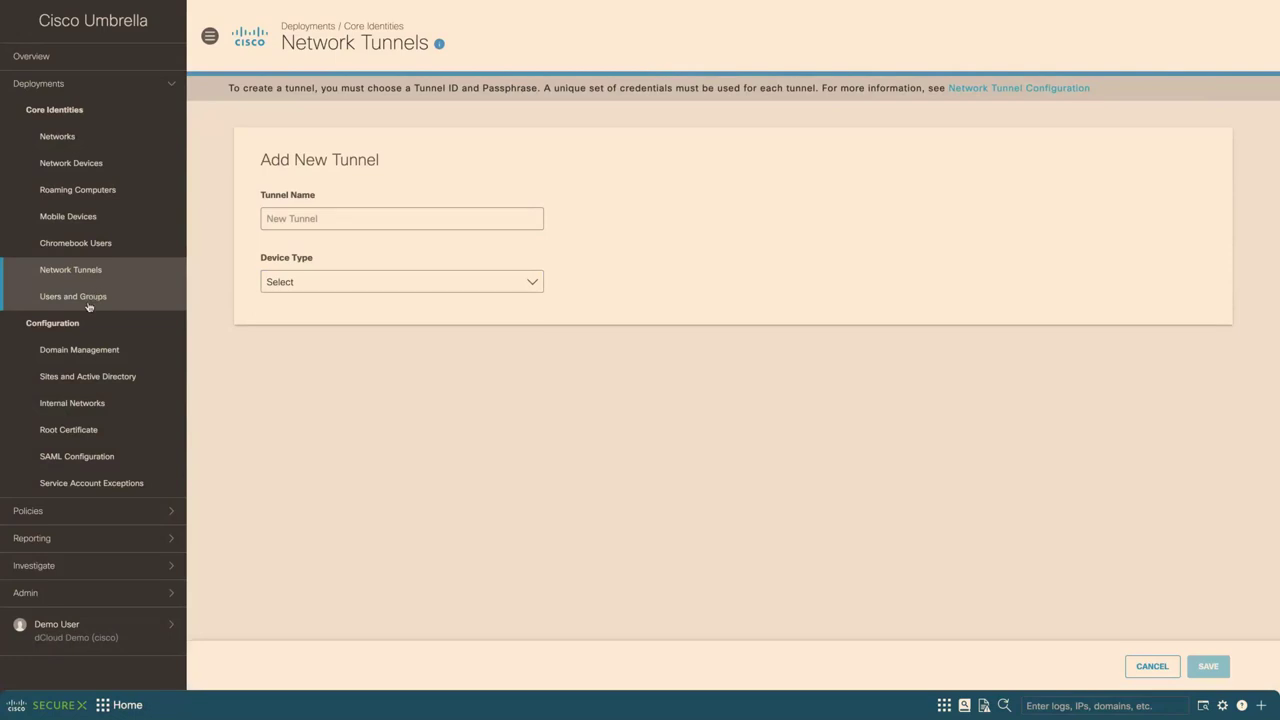
# Review the DNS Policies in their order of enforcement and open the Policy Tester
pyautogui.click(93, 510)
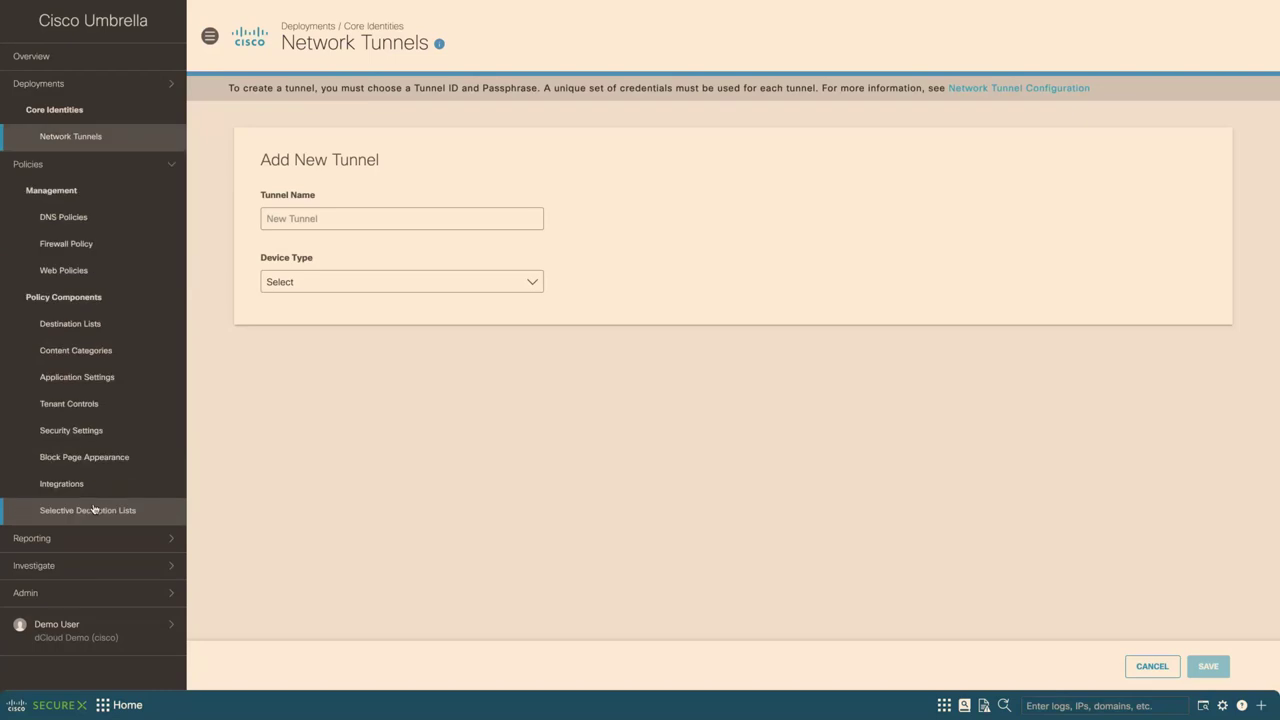
pyautogui.click(86, 221)
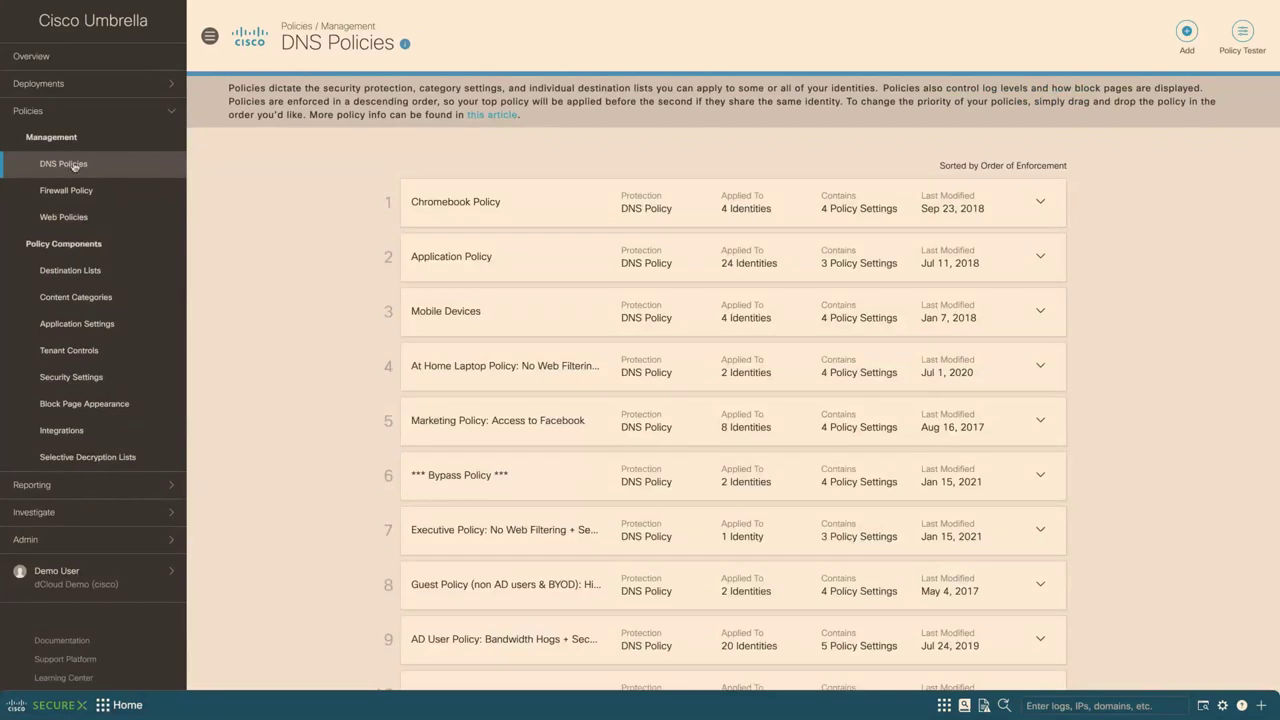
pyautogui.click(89, 219)
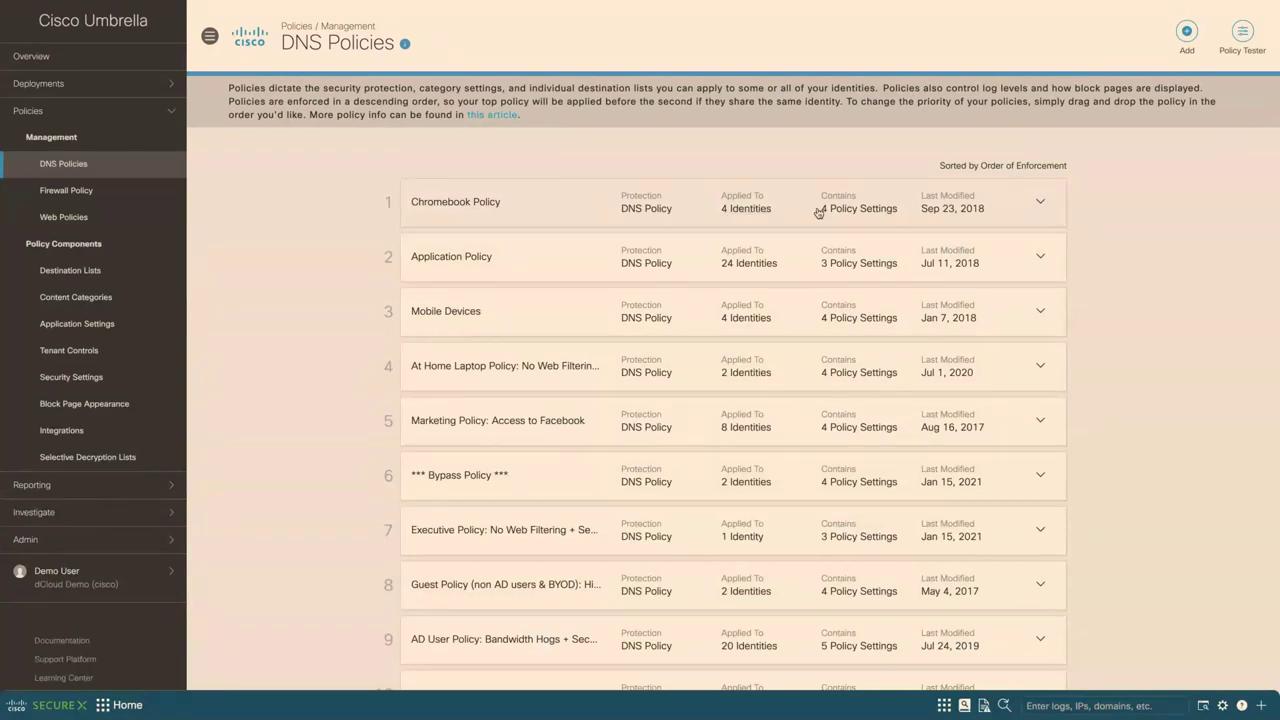
pyautogui.click(853, 214)
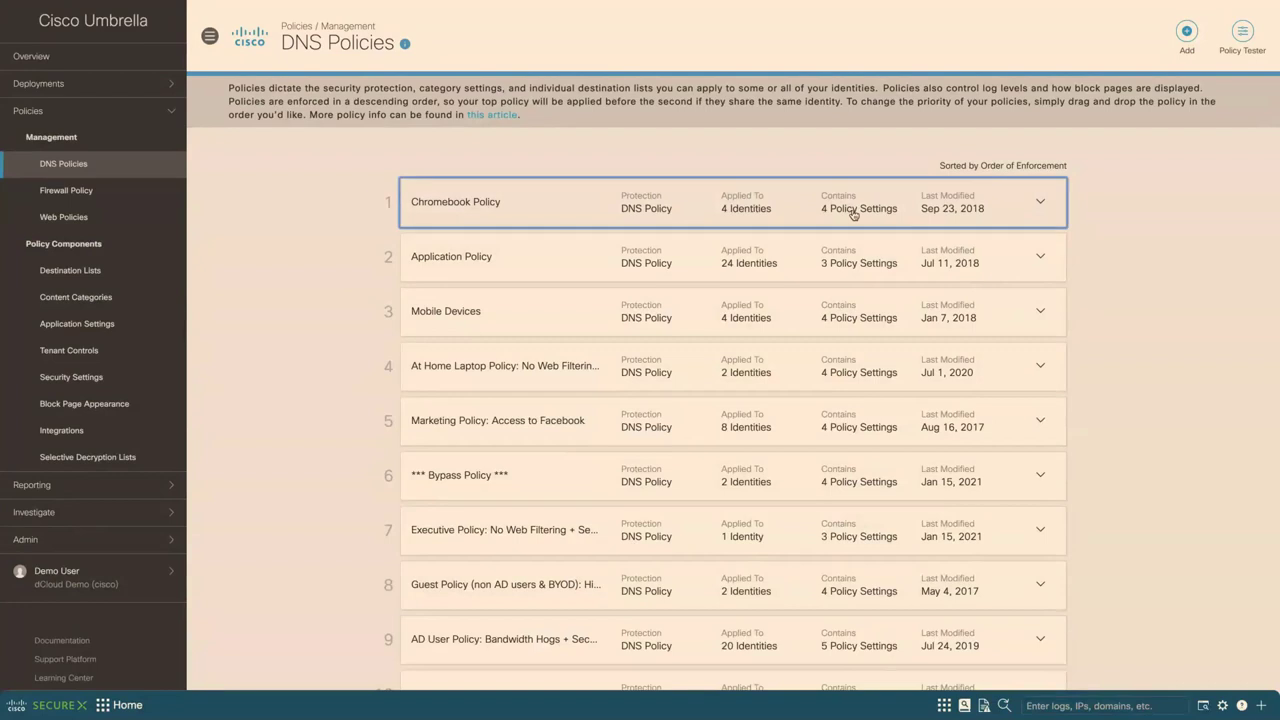
pyautogui.scroll(2, 1068, 348)
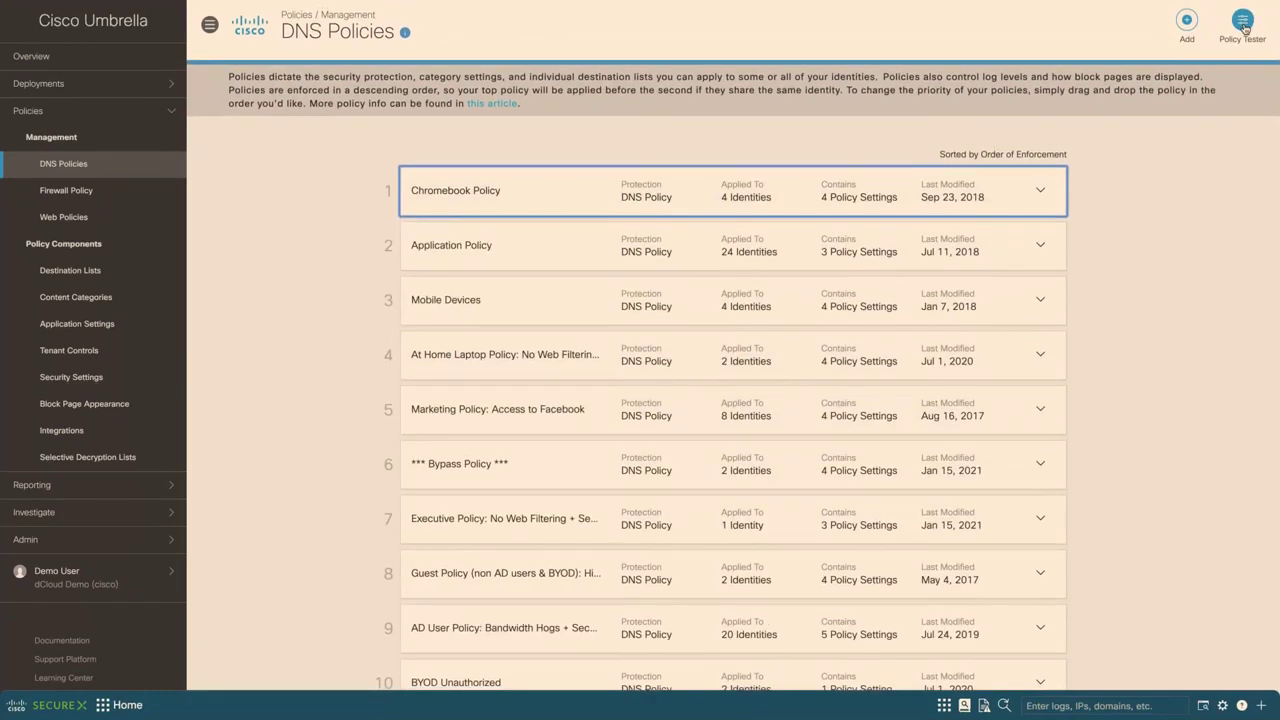
pyautogui.click(1244, 26)
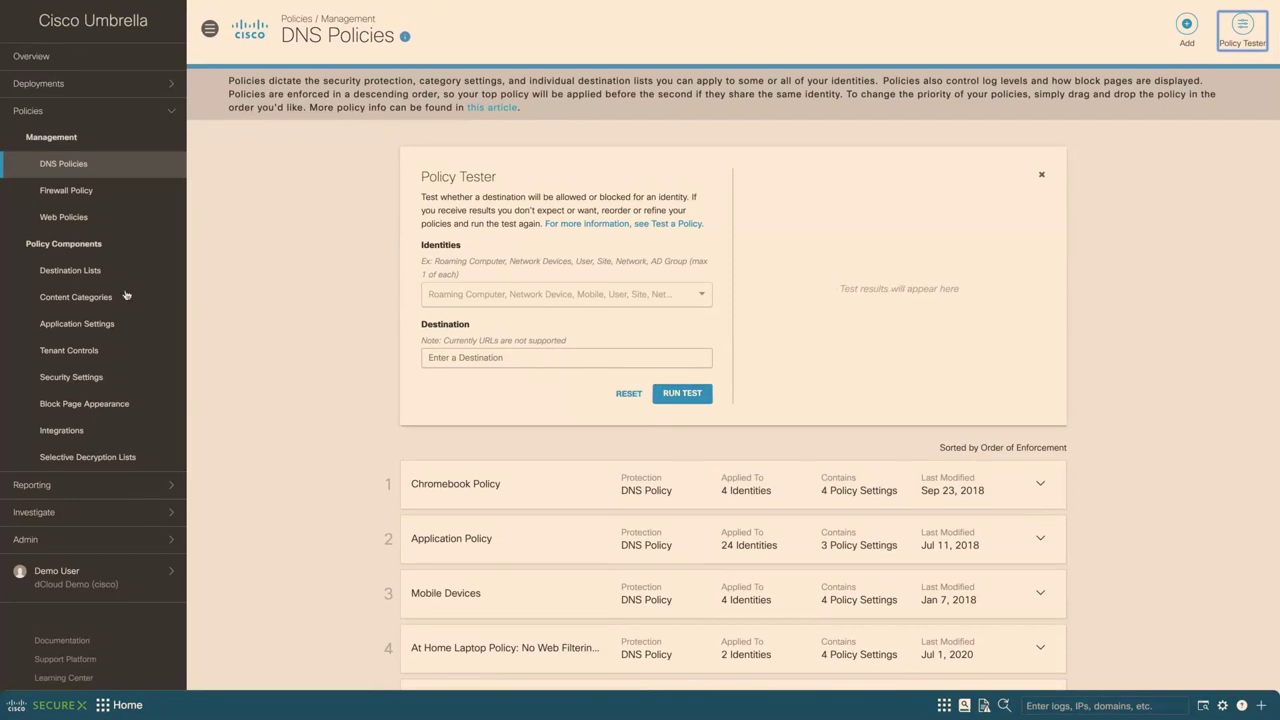
# Review the Firewall Policy rules, including the applications covered by the priority 1 Umbrella Branch rule
pyautogui.click(78, 190)
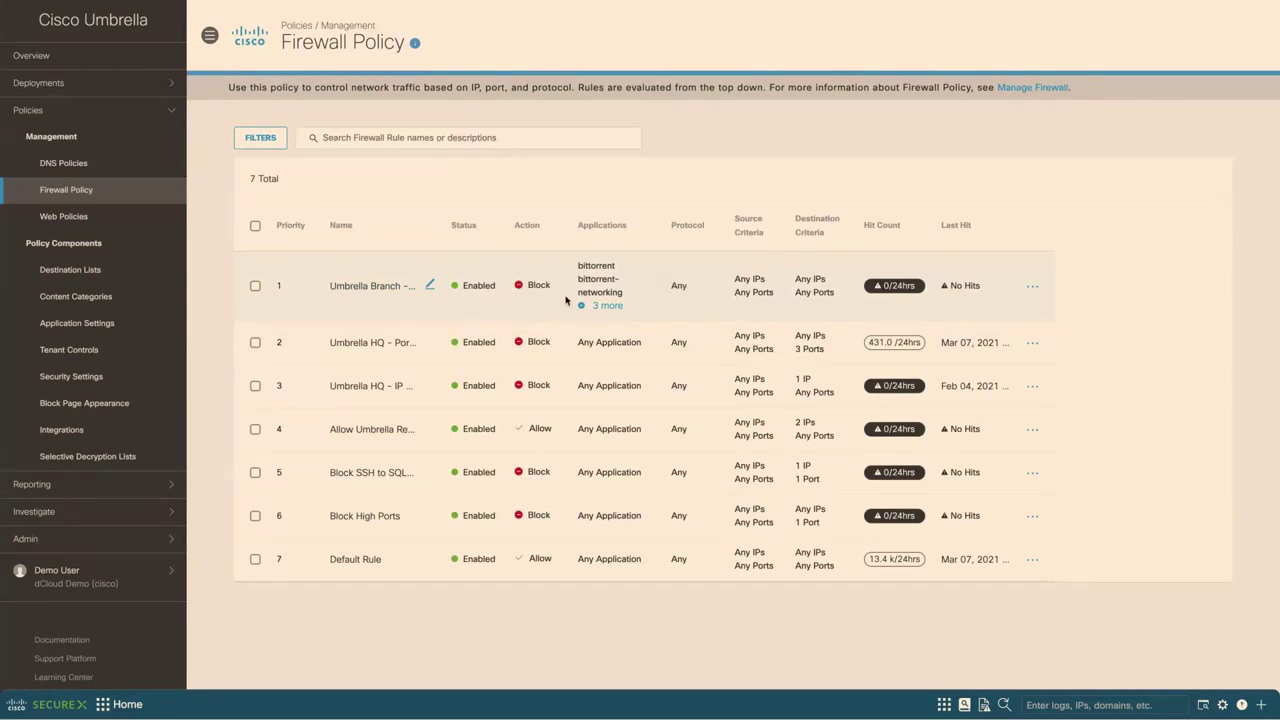
pyautogui.moveTo(605, 305)
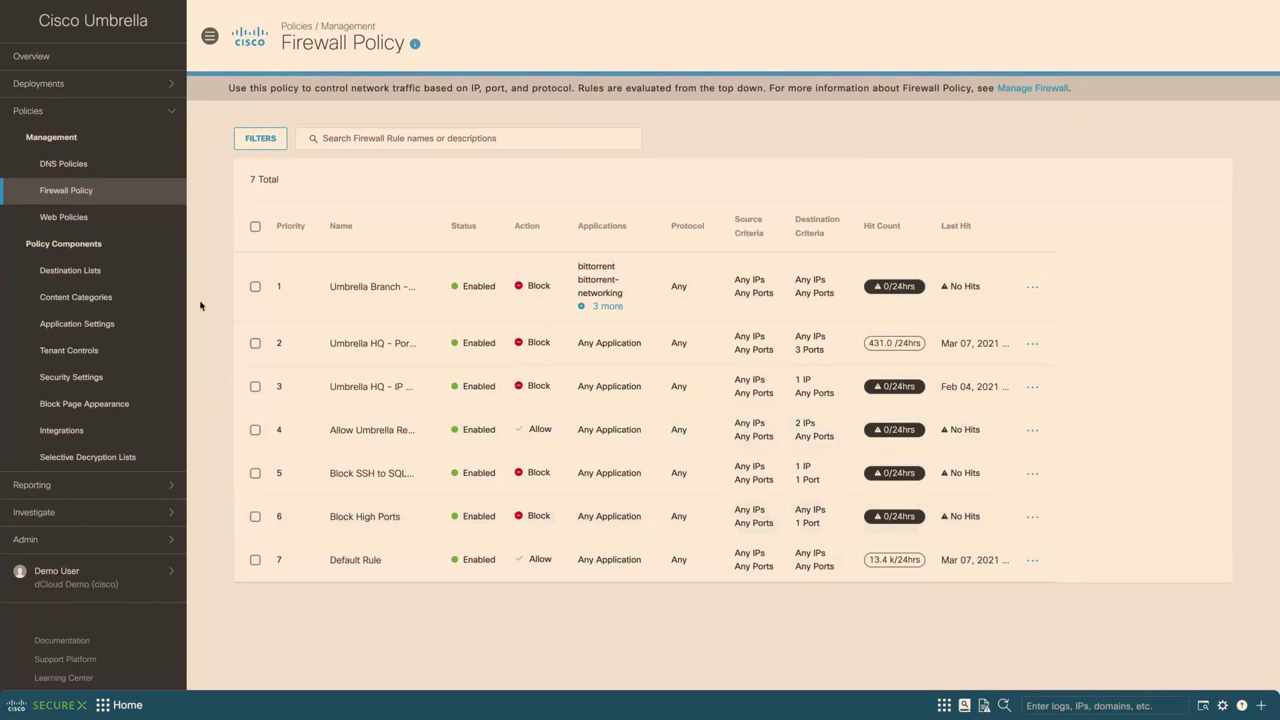
# Open the Web Policies and expand the Branch Enforcement Policy to review its settings
pyautogui.click(79, 217)
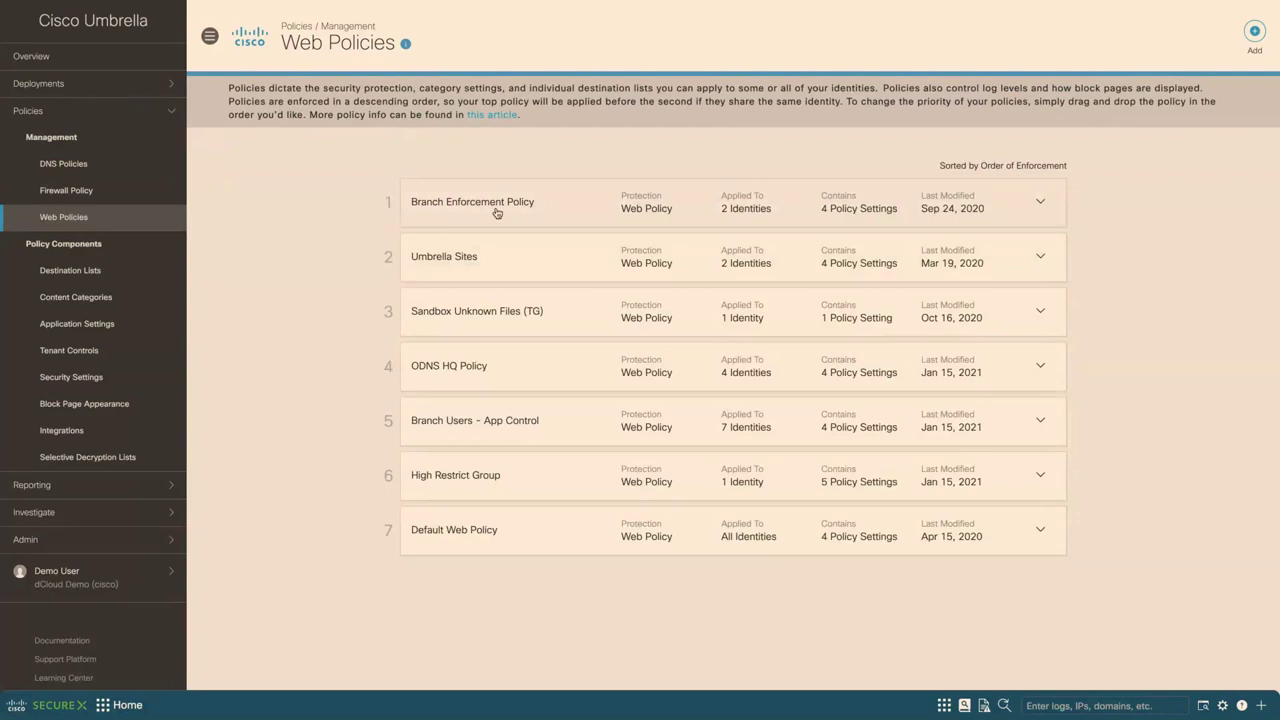
pyautogui.click(497, 205)
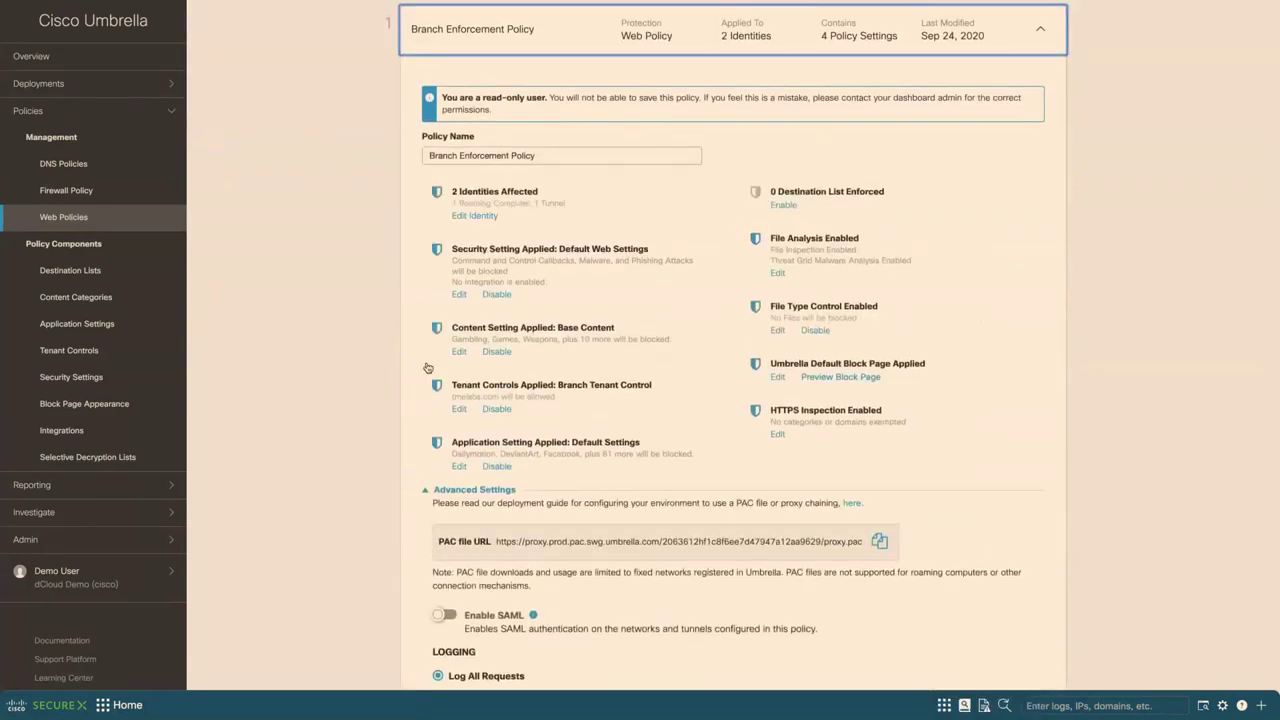
pyautogui.click(91, 308)
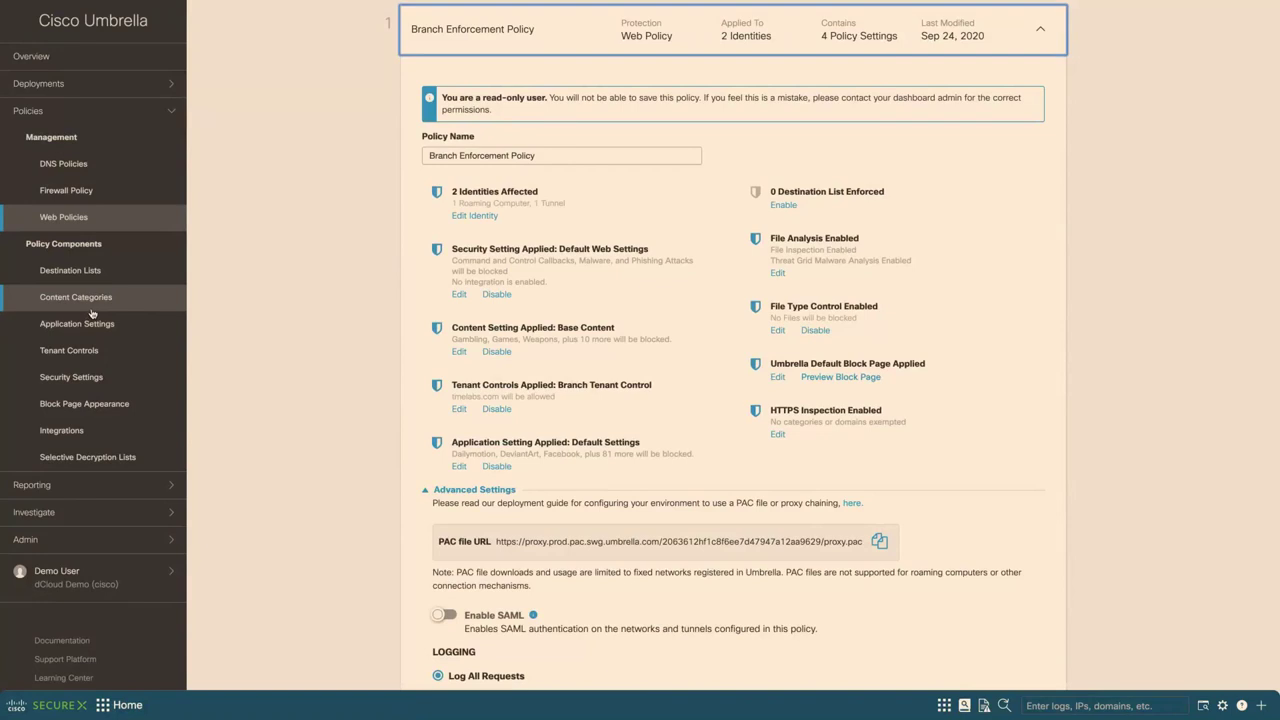
# Open the Security Overview report and review the security requests by type, the deployment health and the recent file retrospective events
pyautogui.click(115, 490)
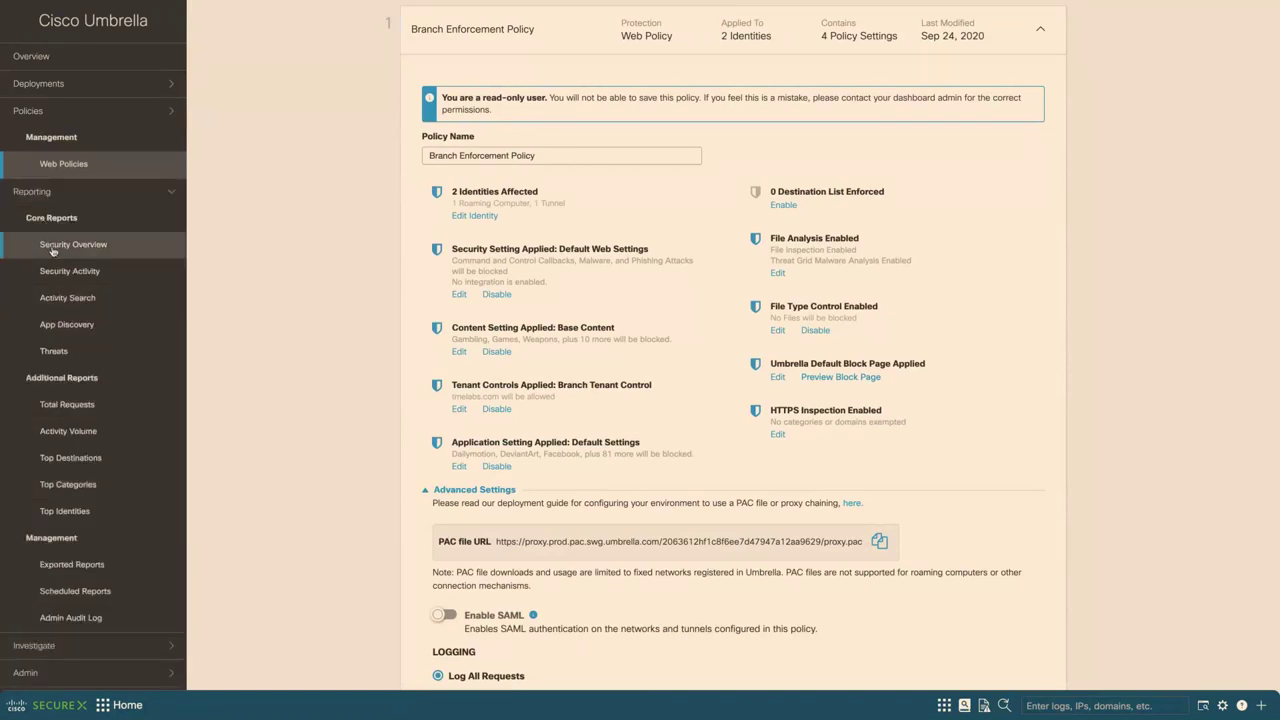
pyautogui.click(53, 250)
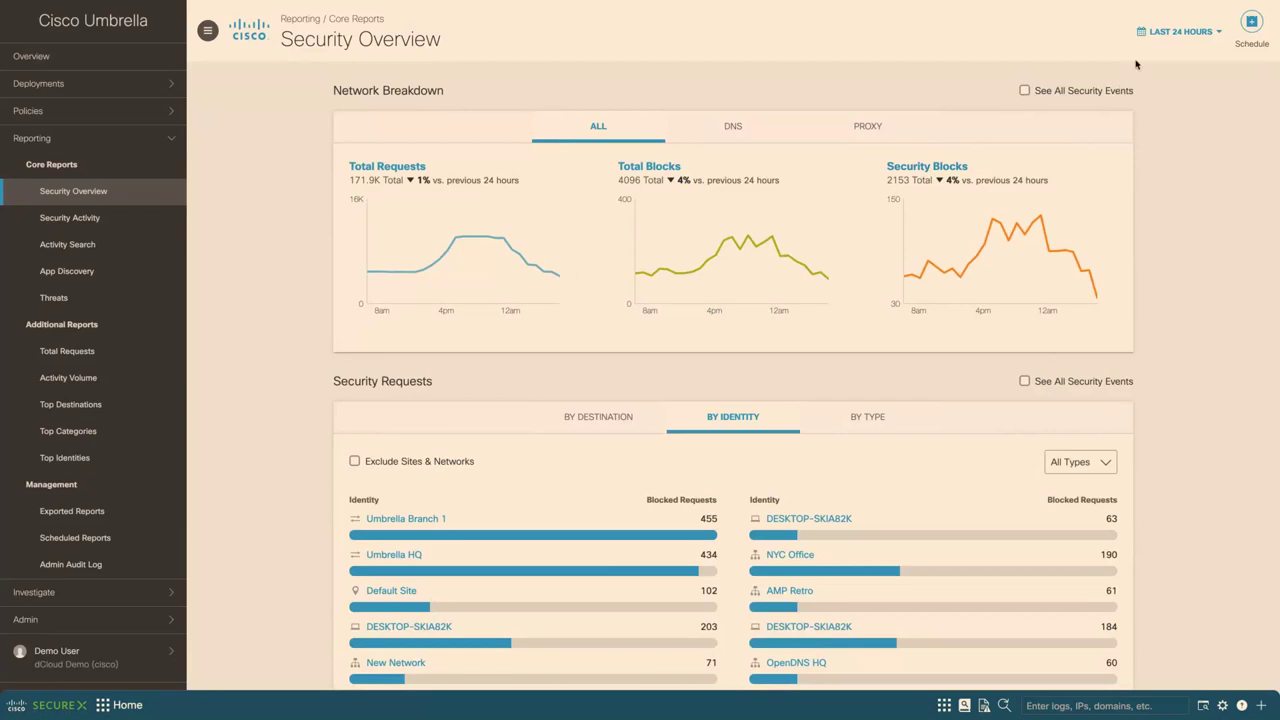
pyautogui.scroll(-3, 1138, 498)
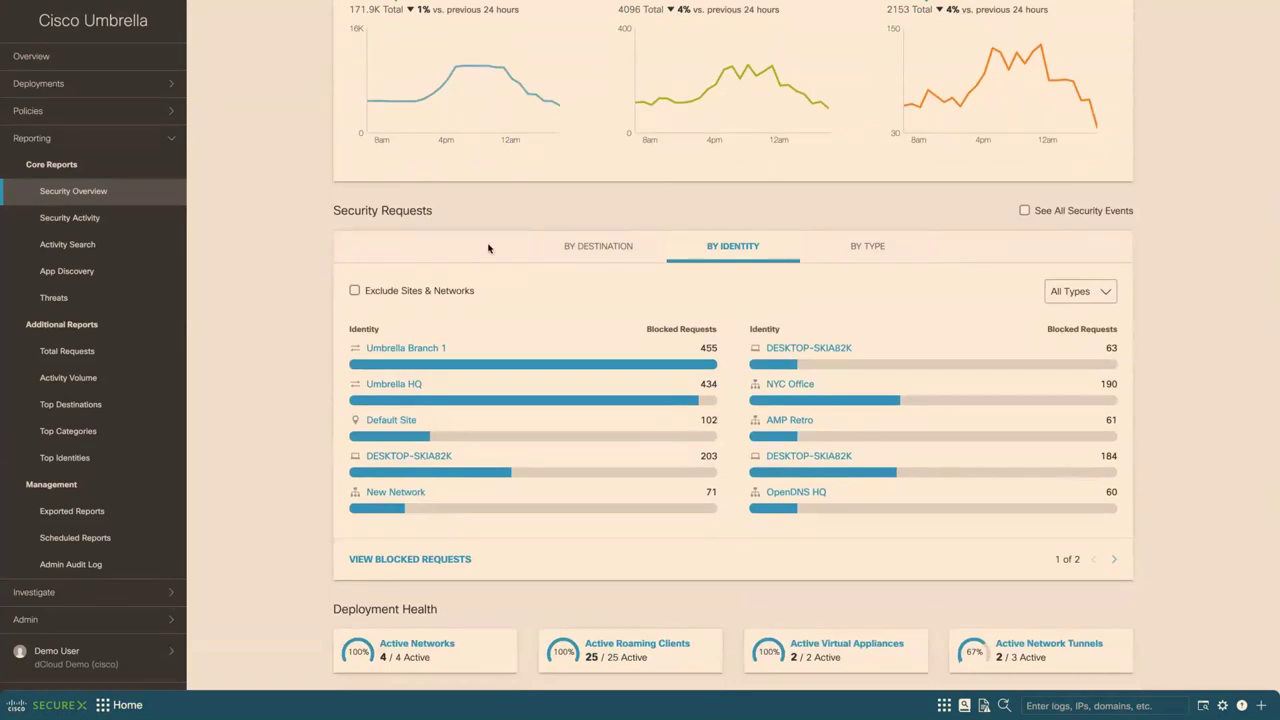
pyautogui.click(582, 249)
pyautogui.click(785, 250)
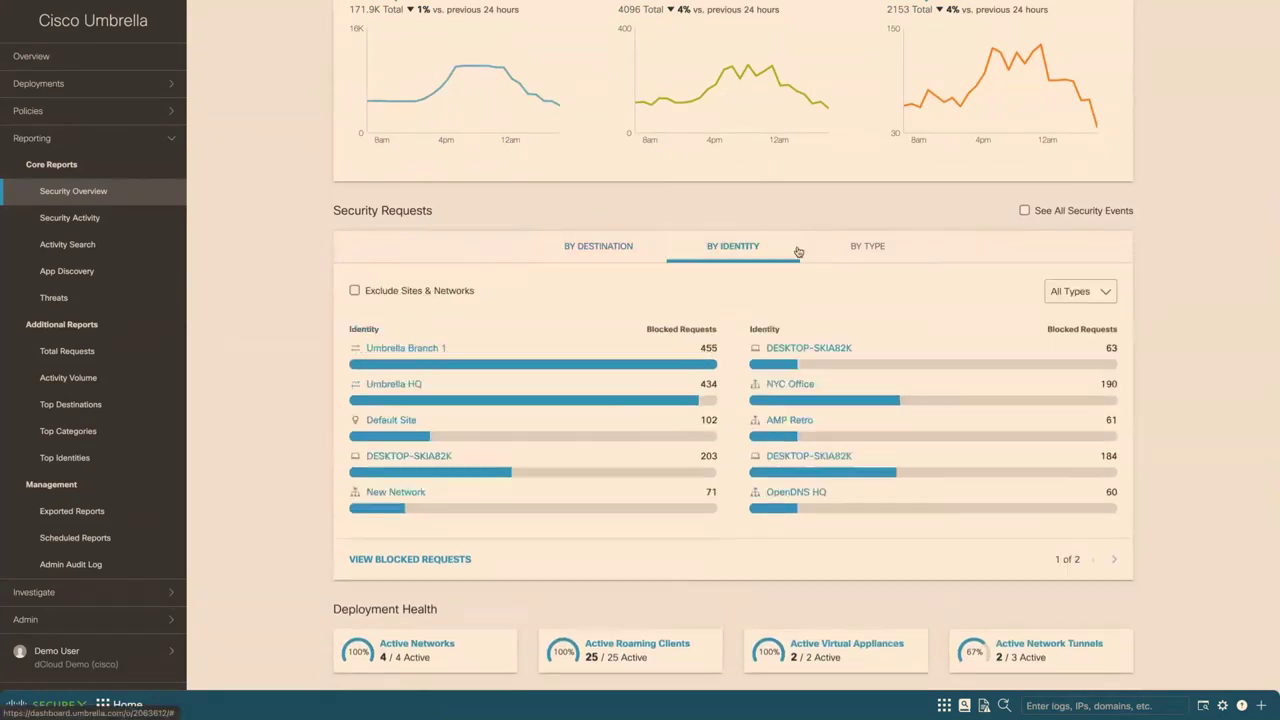
pyautogui.click(856, 250)
pyautogui.scroll(-2, 608, 360)
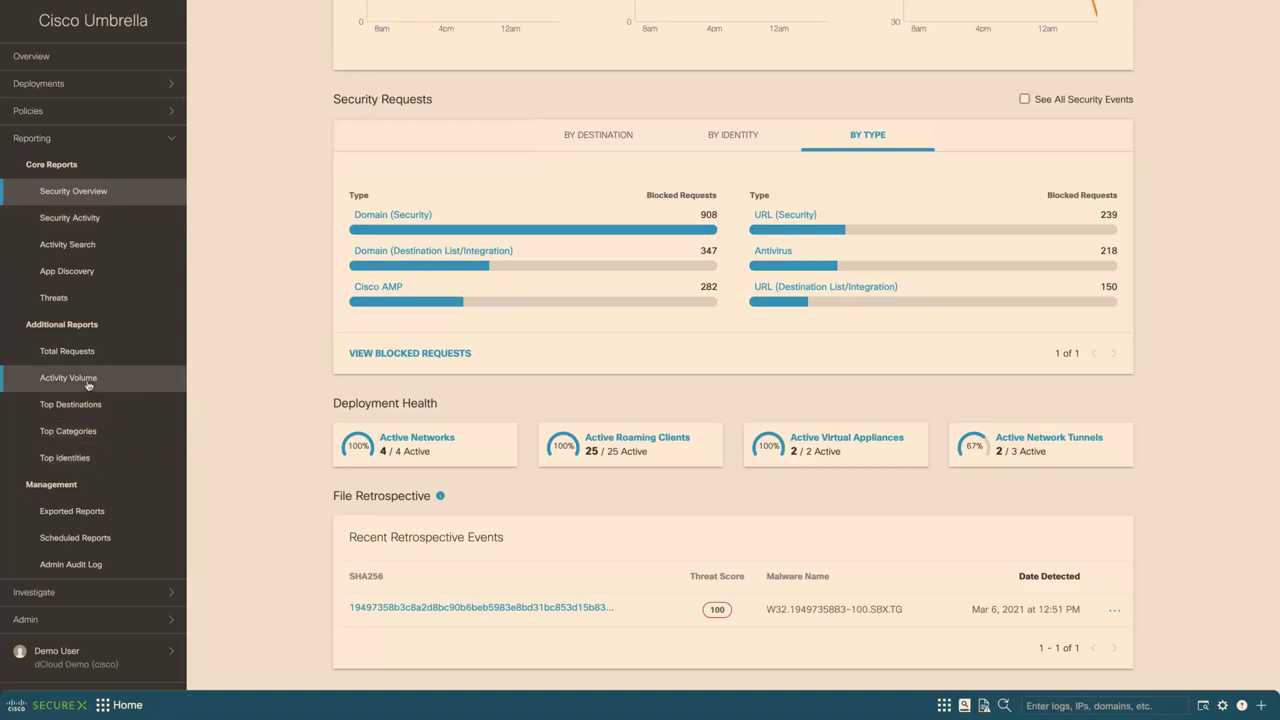
# Open the Top Categories report, filter it to the Security category type and review the listed categories
pyautogui.click(68, 431)
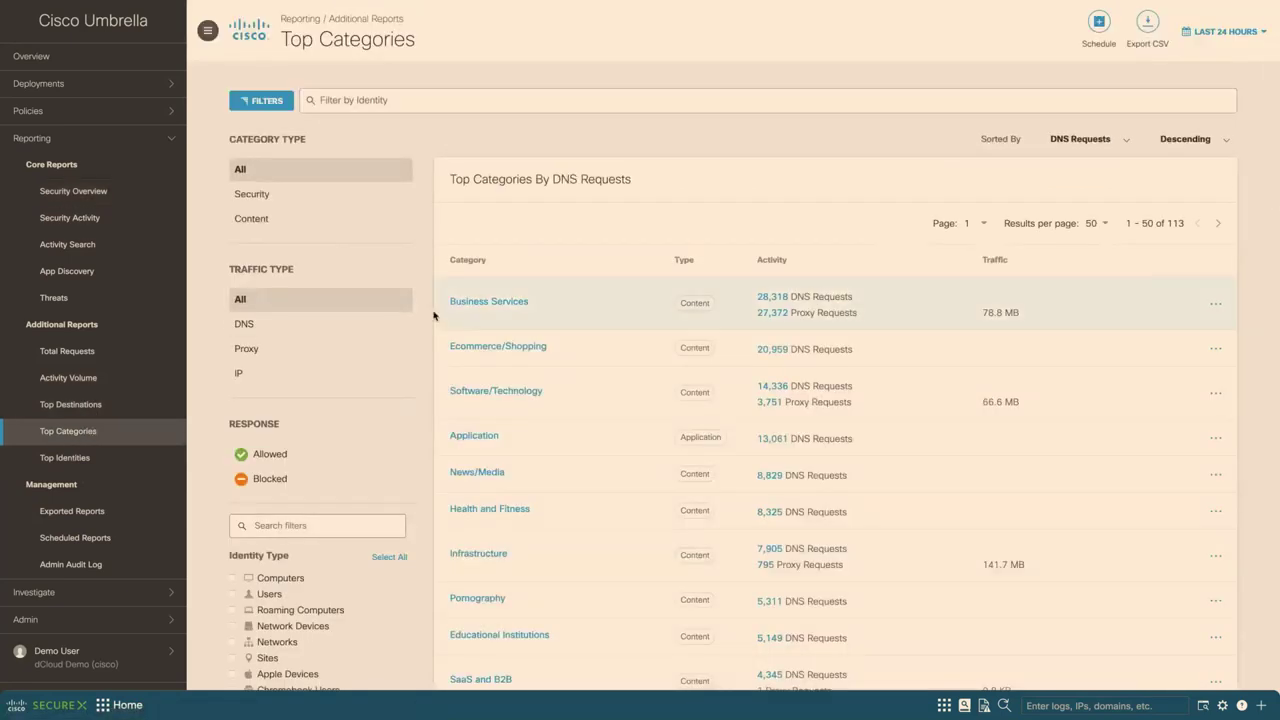
pyautogui.click(256, 194)
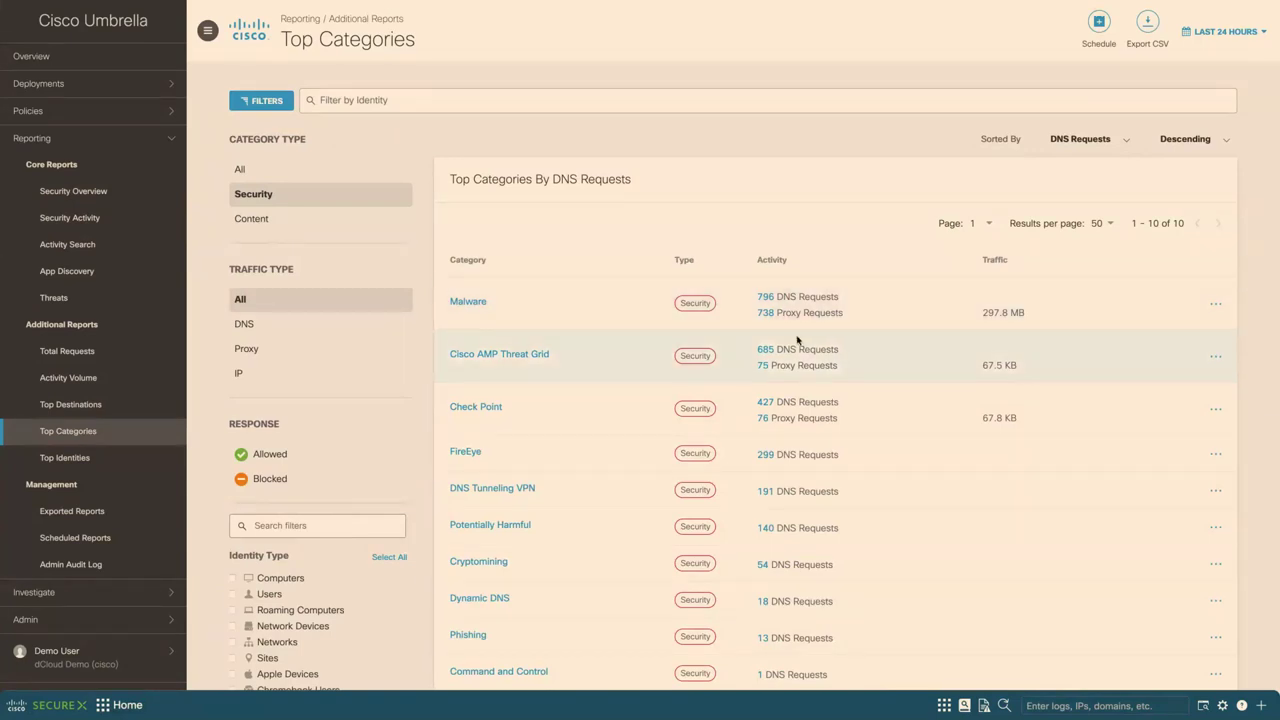
pyautogui.scroll(-1, 545, 374)
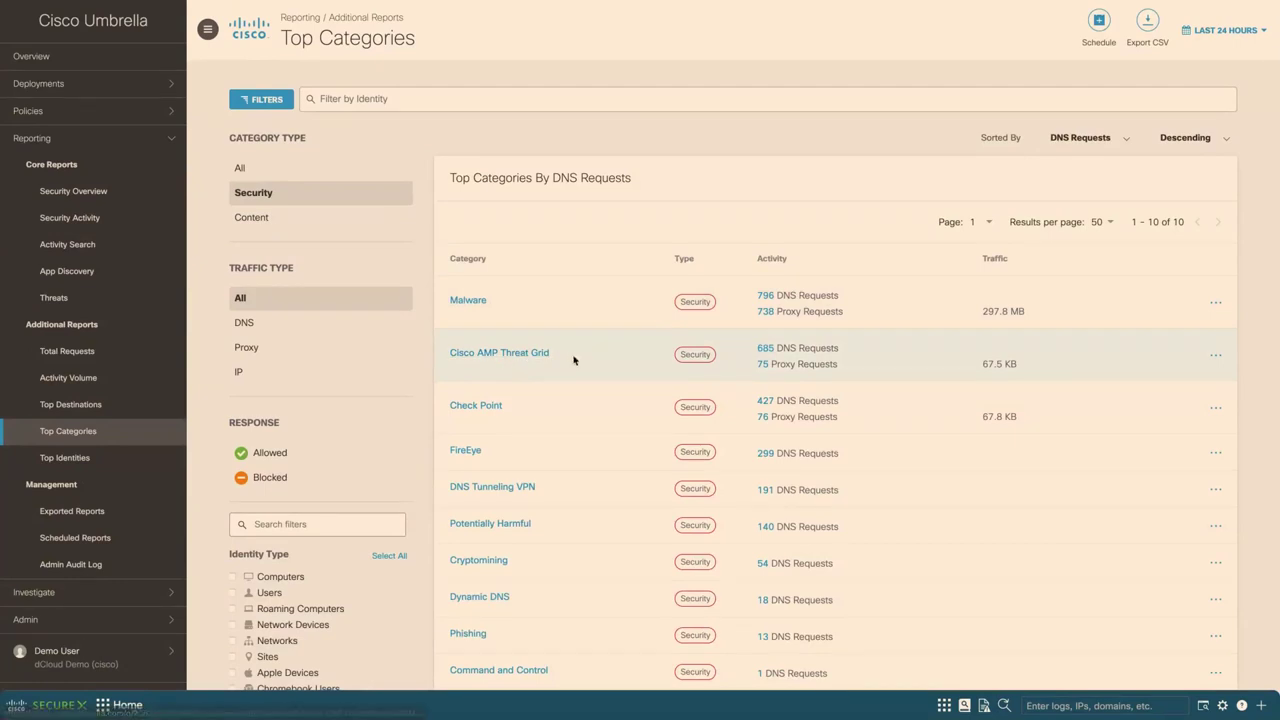
pyautogui.scroll(-1, 552, 360)
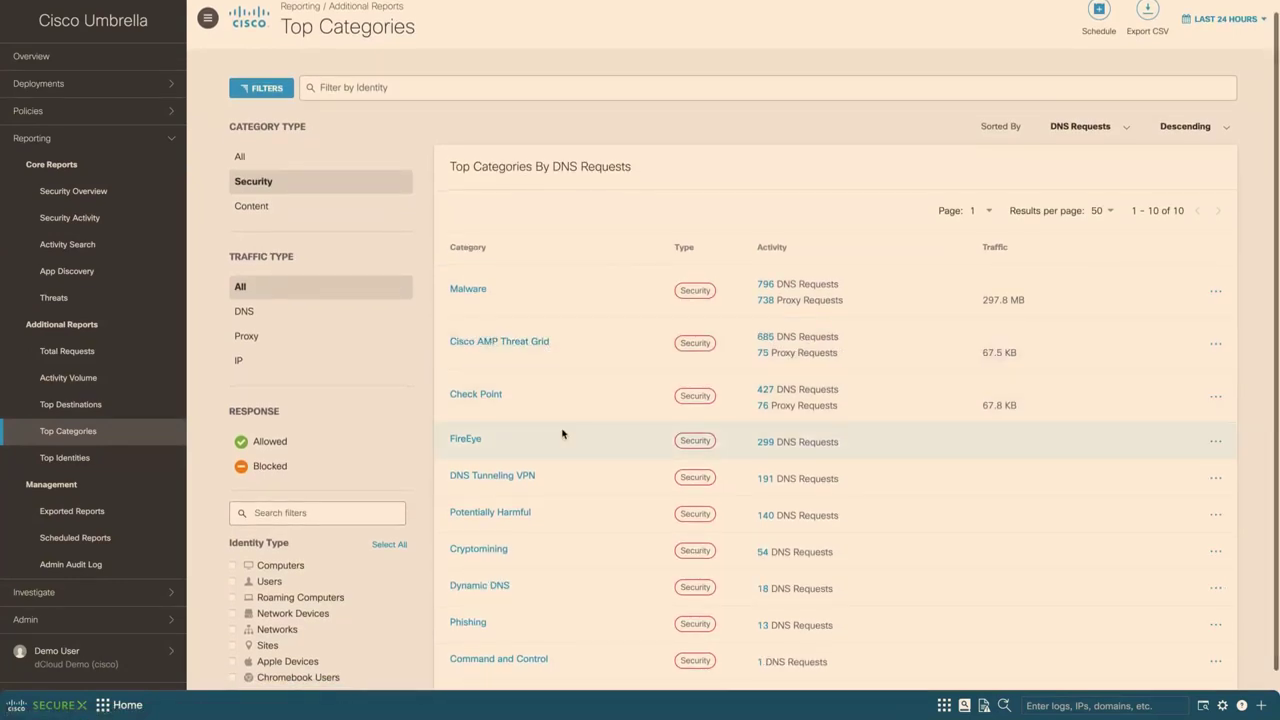
pyautogui.scroll(-1, 561, 432)
pyautogui.scroll(-1, 586, 449)
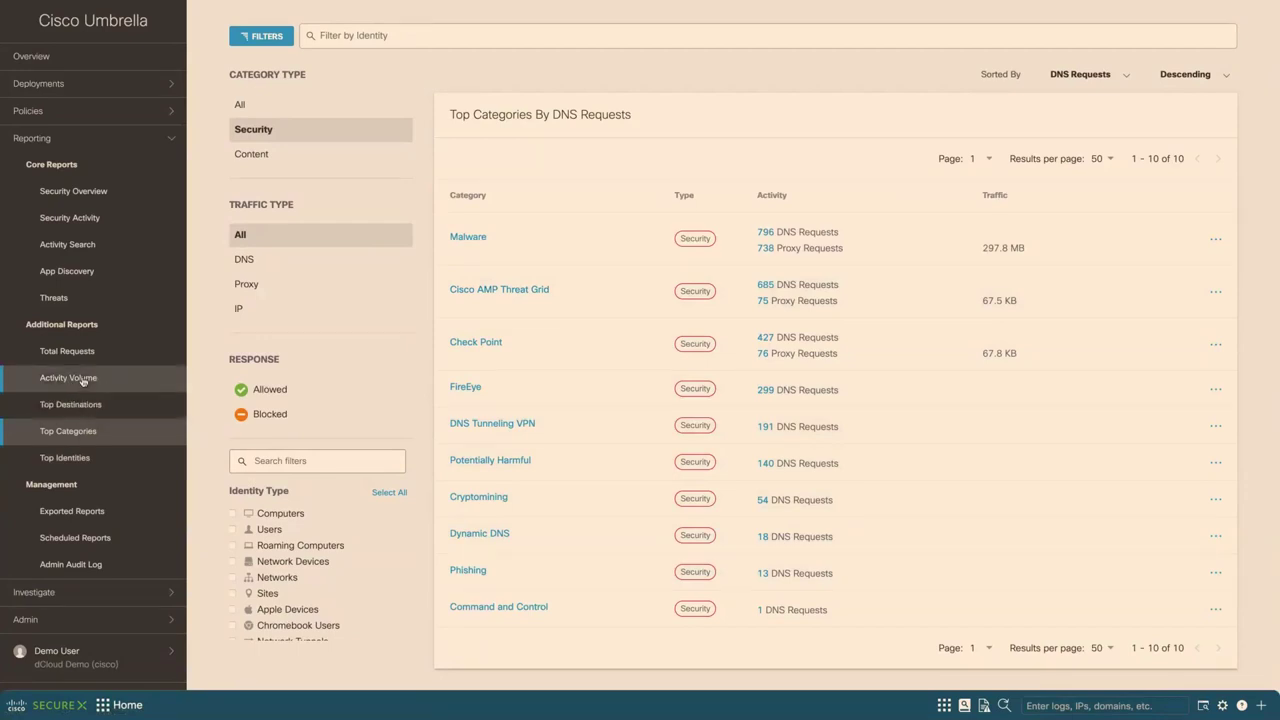
# Open the Activity Volume report and expand Security with its Prevent and Contain groups to examine the request breakdown
pyautogui.click(78, 378)
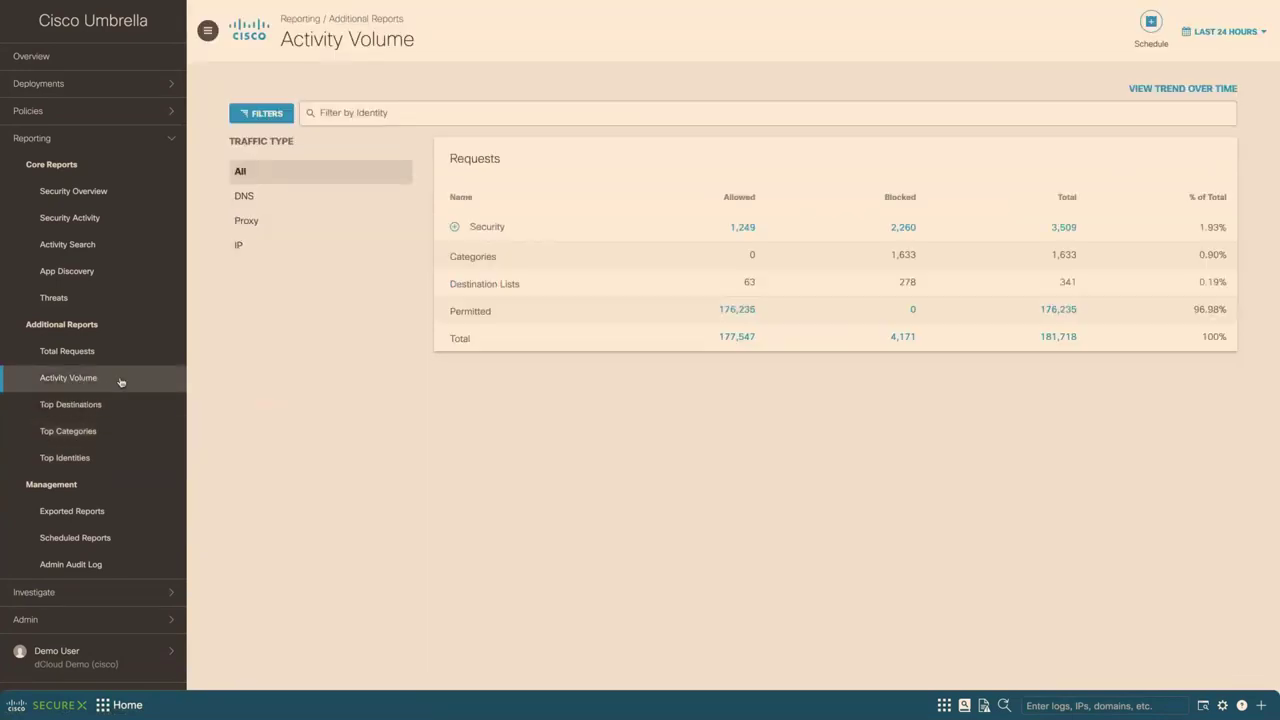
pyautogui.click(453, 228)
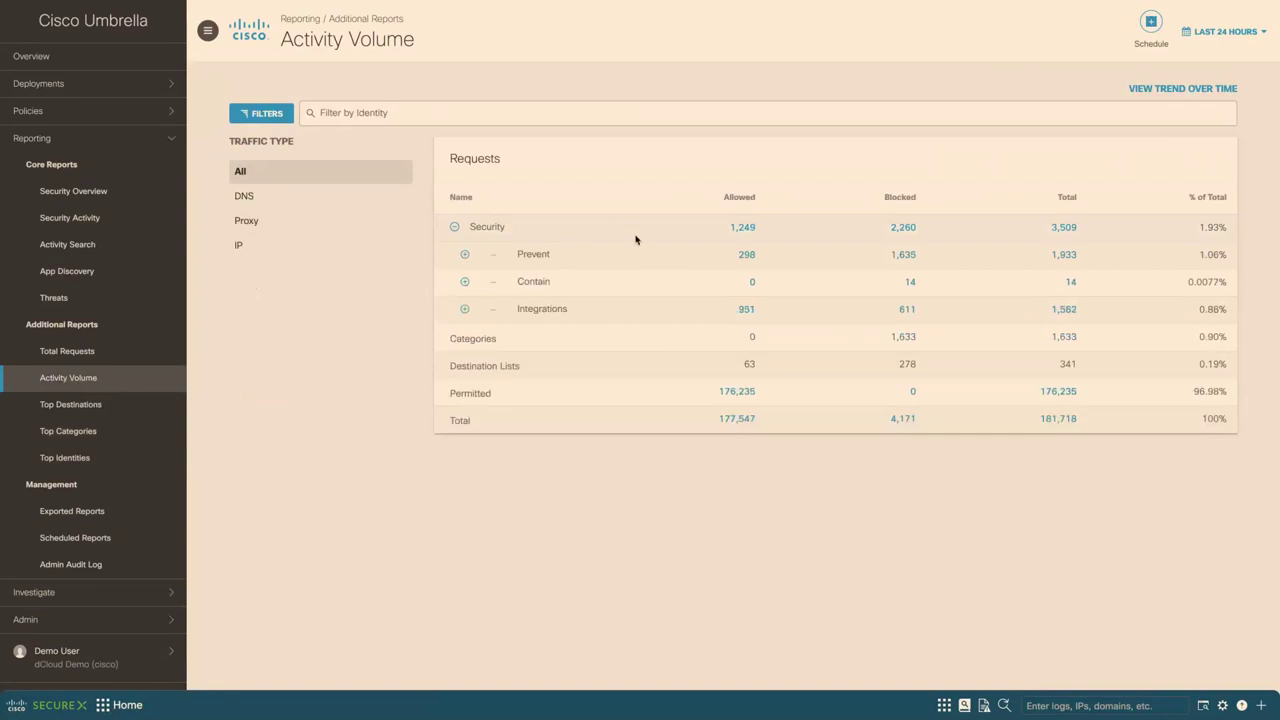
pyautogui.click(463, 256)
pyautogui.click(465, 446)
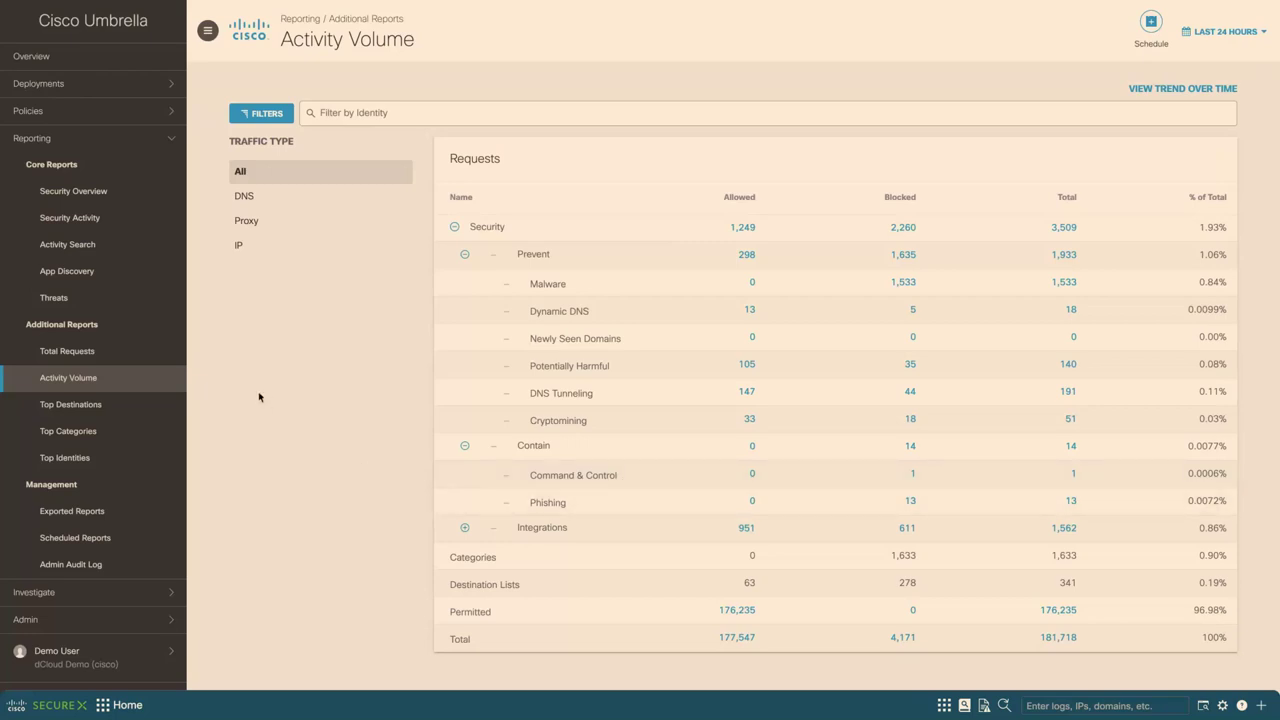
# Open App Discovery and examine the flagged apps, the DNS Requests by App Risk chart and the Apps by Category and Risk chart
pyautogui.click(109, 278)
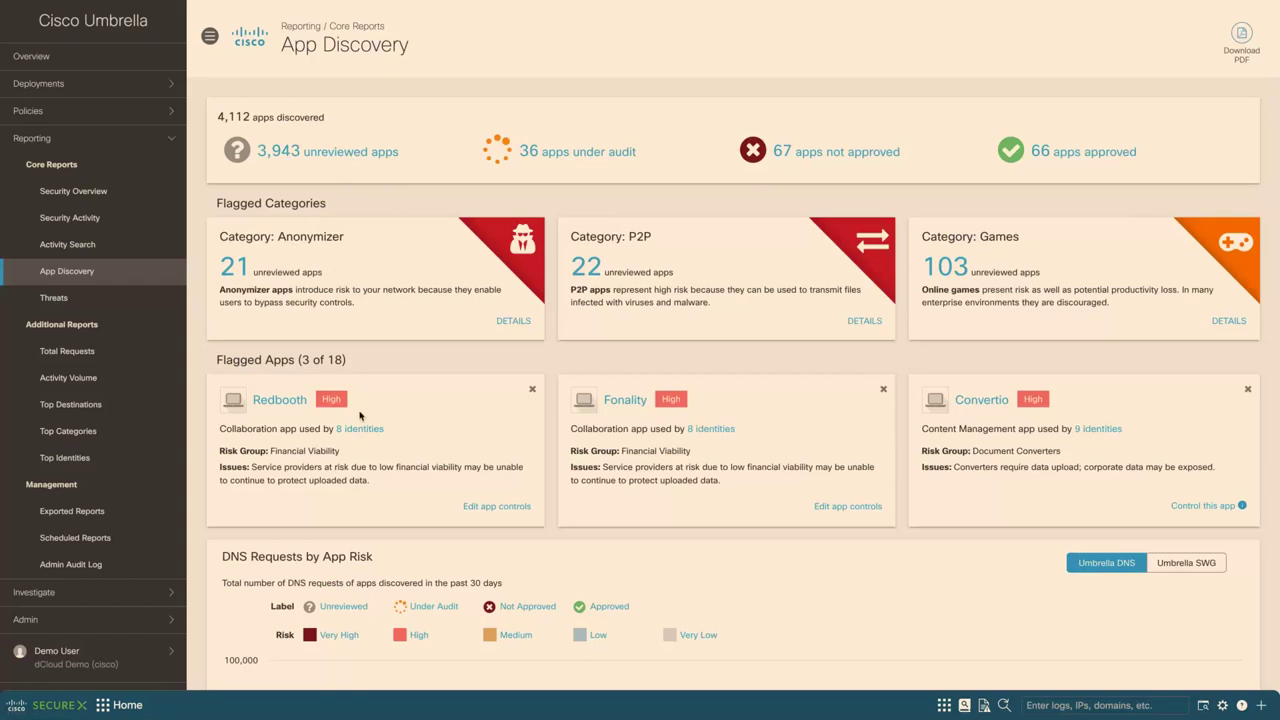
pyautogui.scroll(-5, 365, 425)
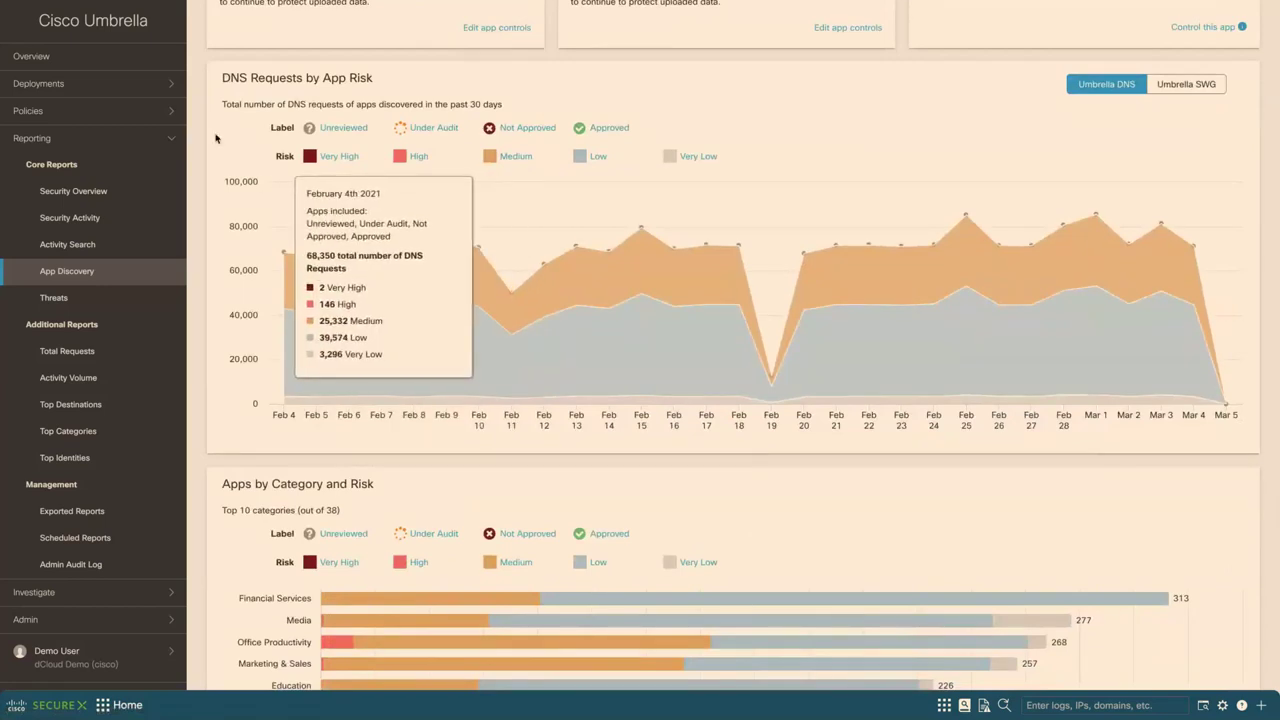
pyautogui.scroll(-1, 255, 368)
pyautogui.scroll(-2, 255, 368)
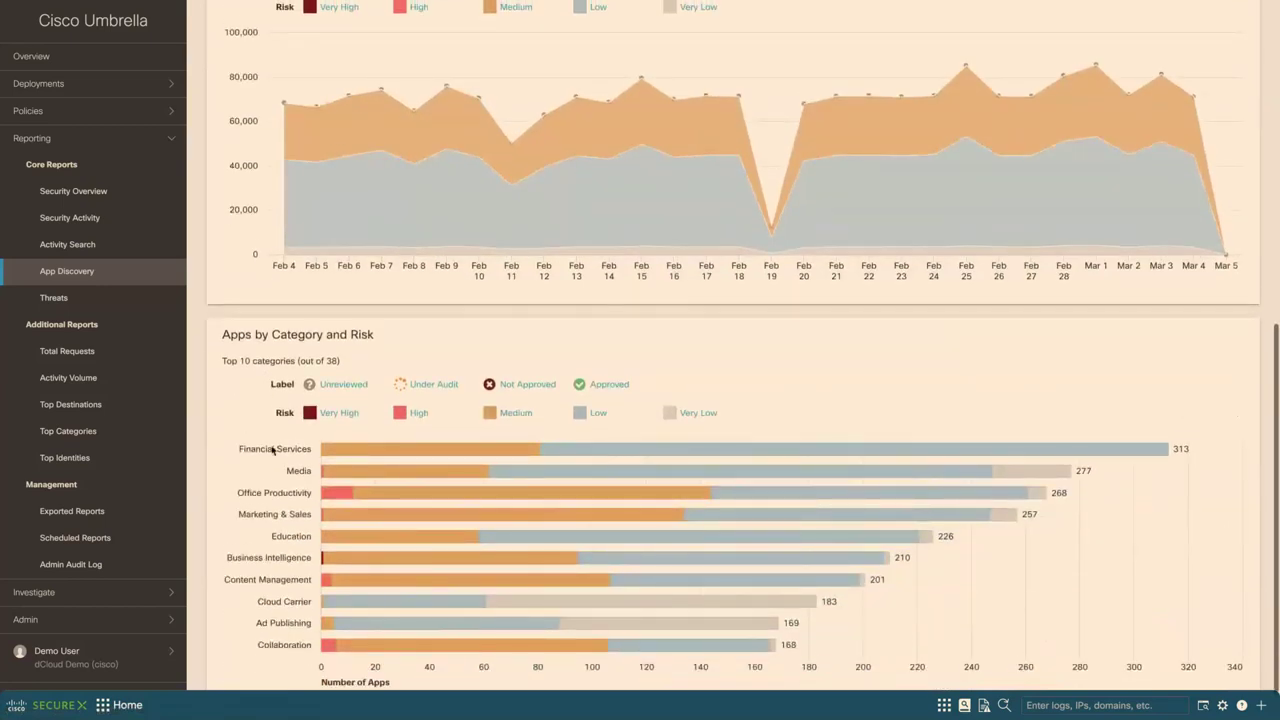
pyautogui.moveTo(360, 449)
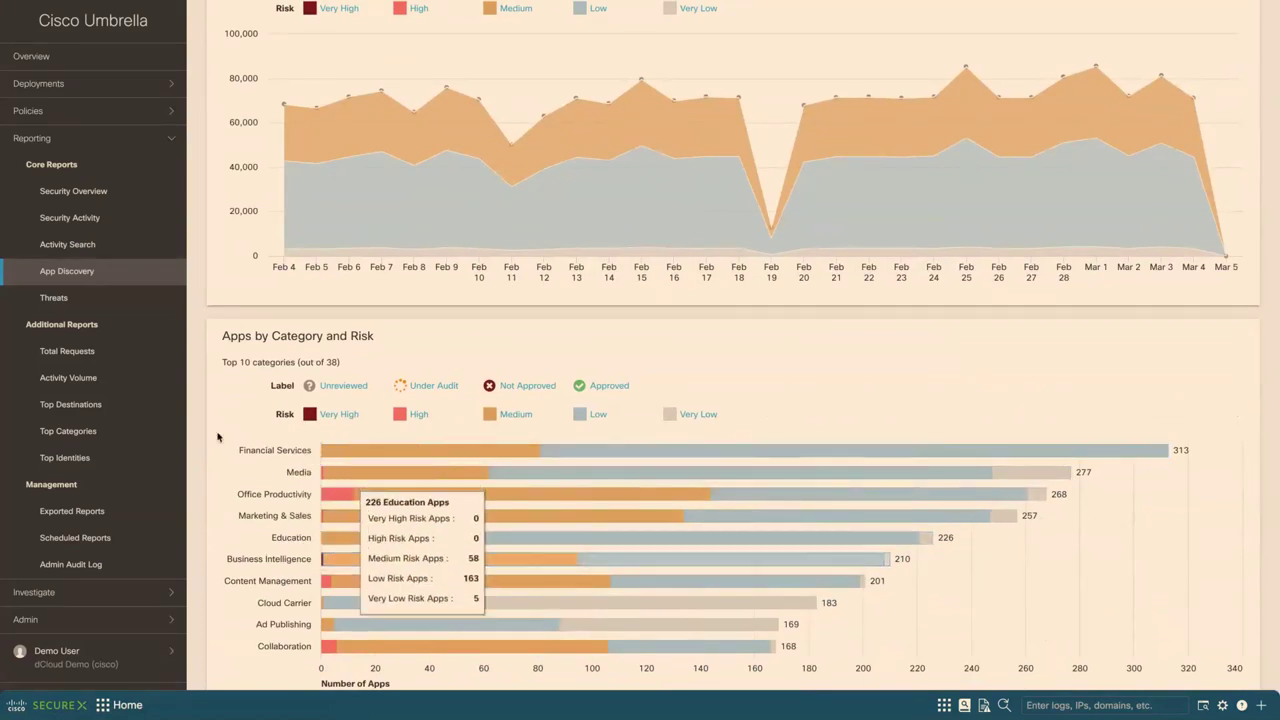
pyautogui.scroll(1, 216, 434)
pyautogui.scroll(10, 218, 434)
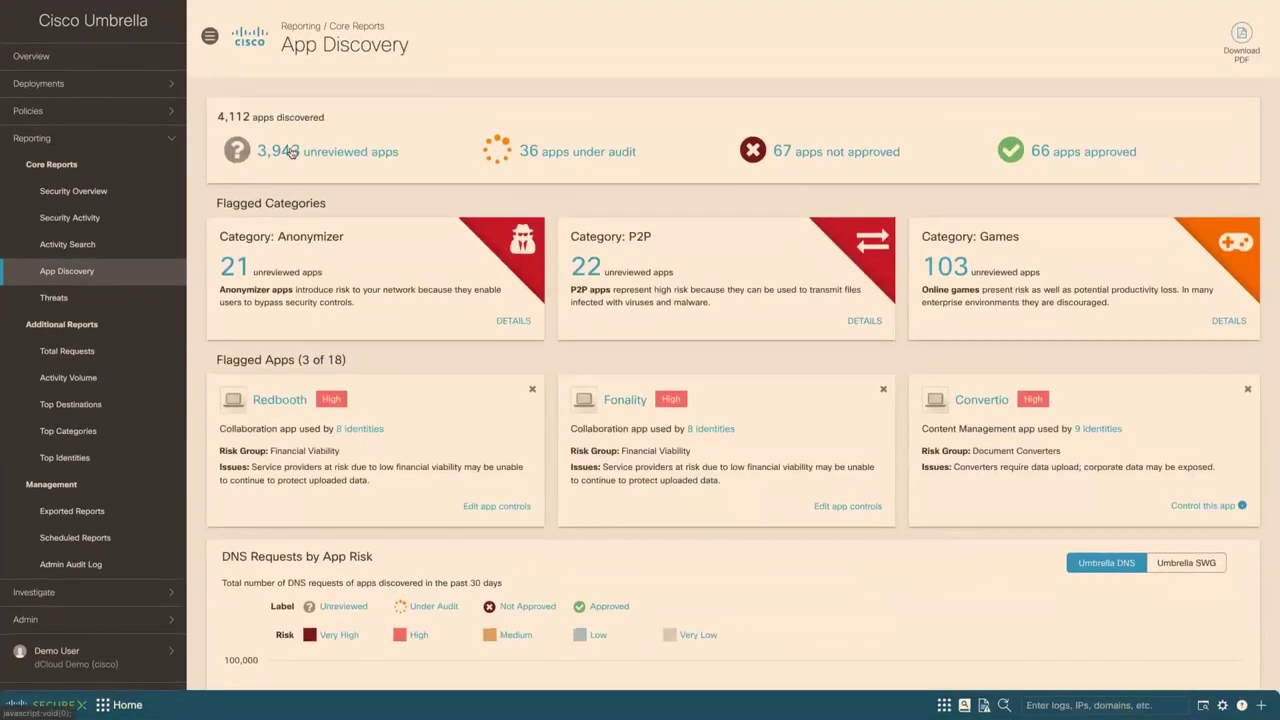
# List the unreviewed apps, inspect the control settings for Datadog without saving, and check the risk summary for Amazon CloudFront
pyautogui.click(474, 242)
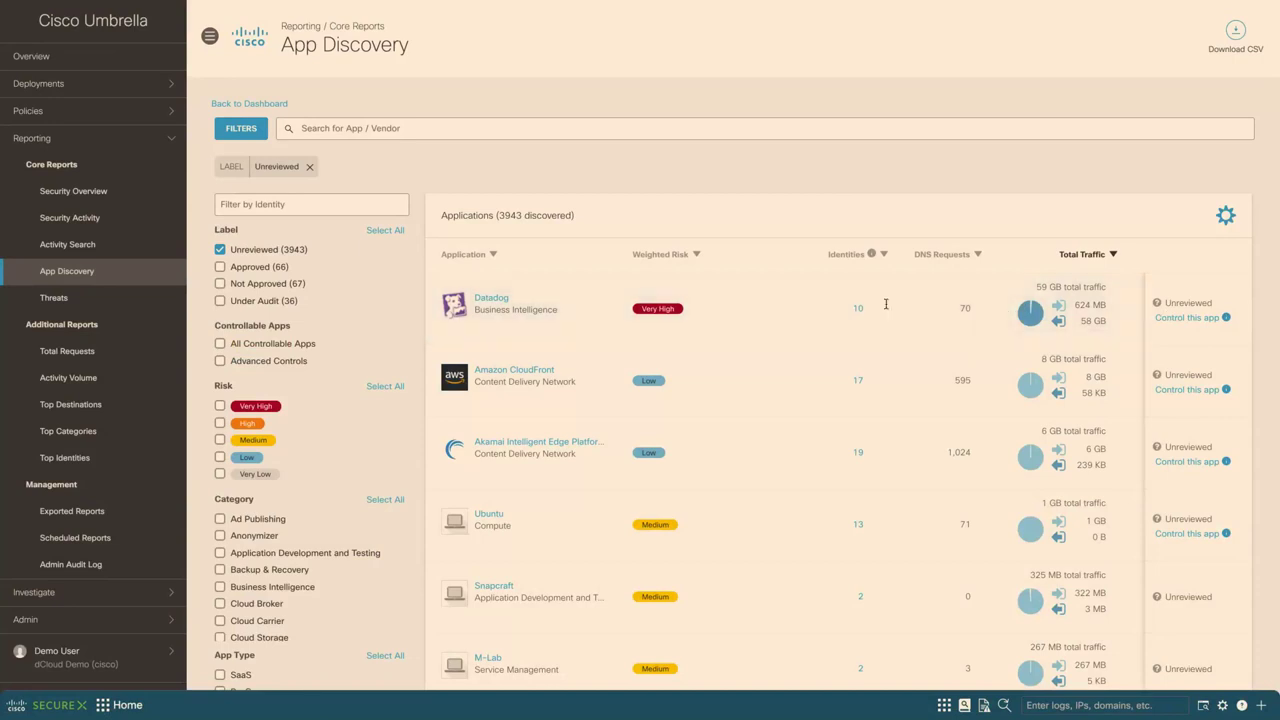
pyautogui.click(1188, 318)
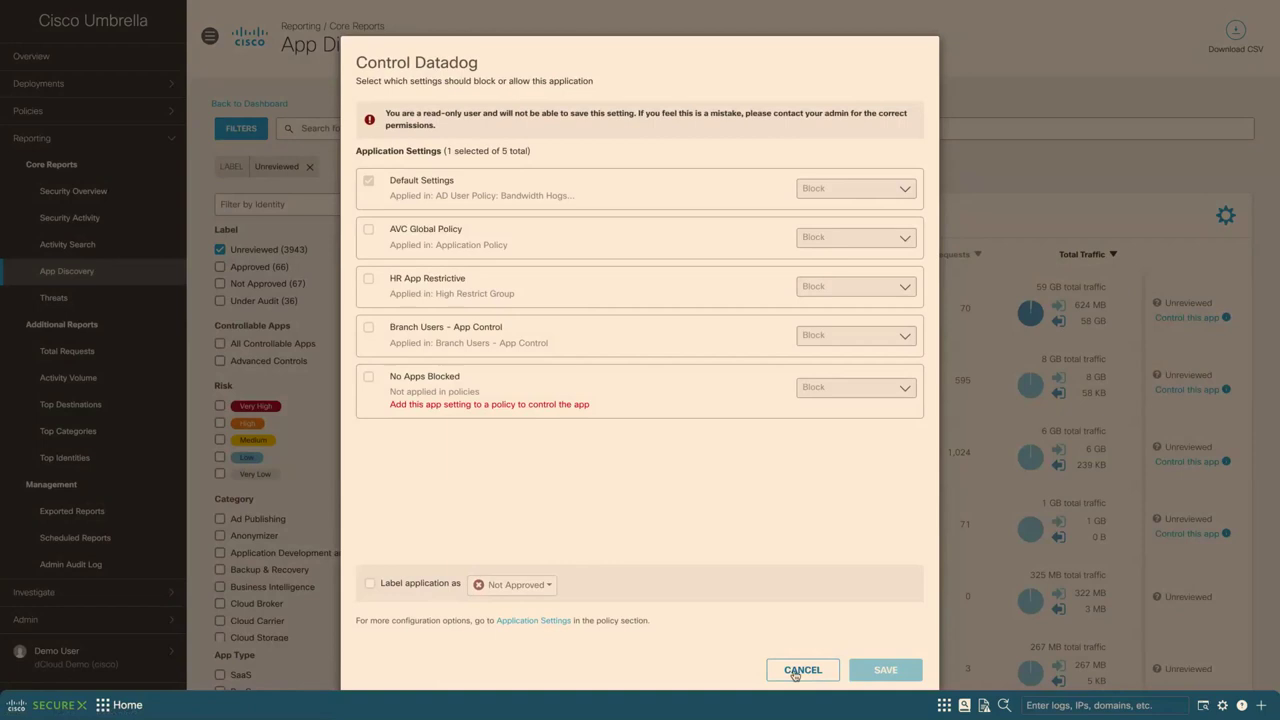
pyautogui.click(802, 670)
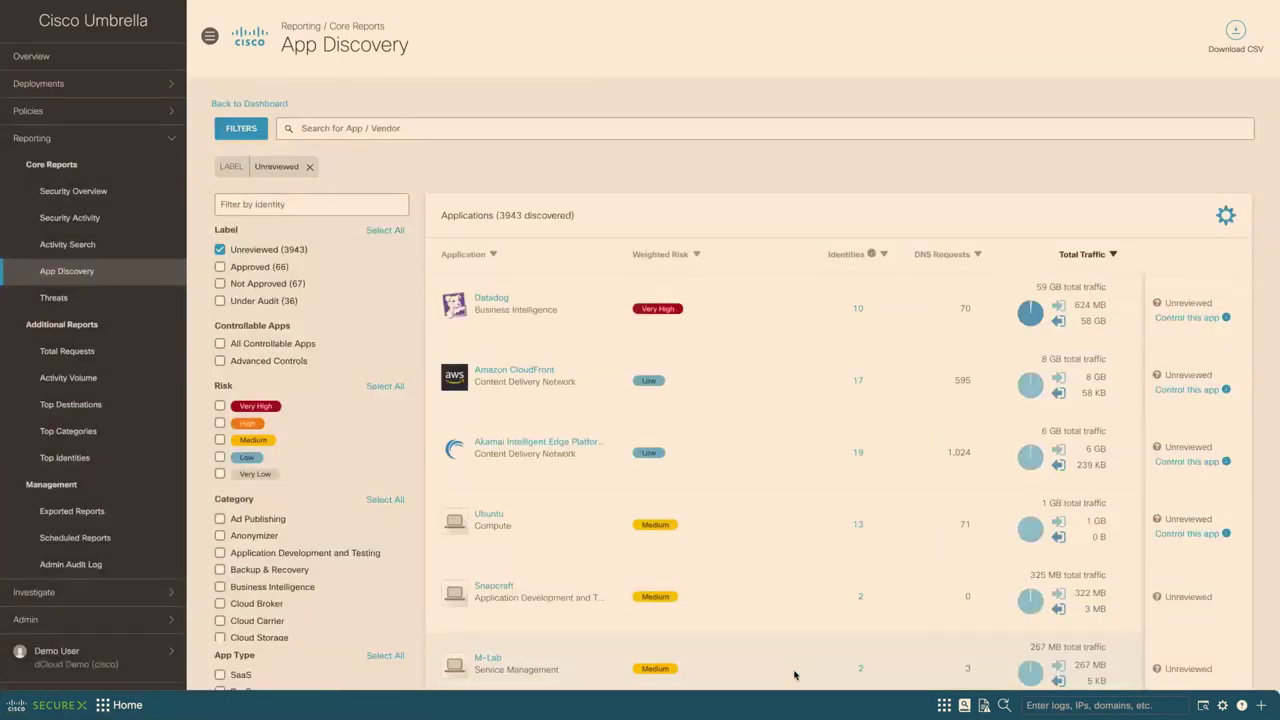
pyautogui.moveTo(645, 383)
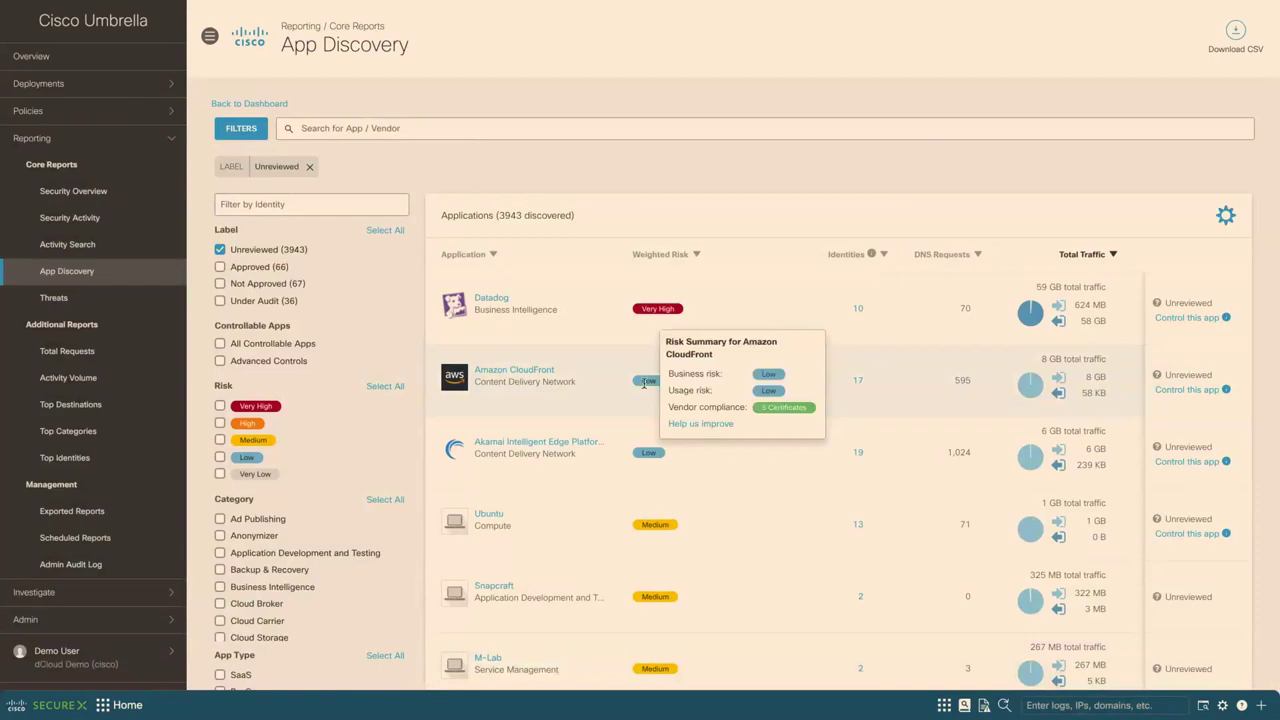